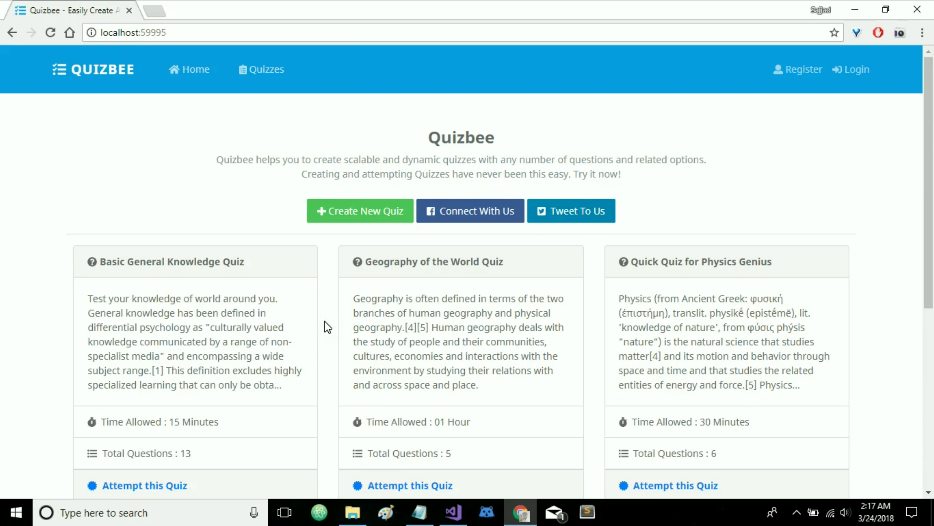
Scroll through the four quizzes listed on the Quizbee home page
{"action": "scroll", "coordinate": [324, 320], "scroll_direction": "down", "scroll_amount": 1}
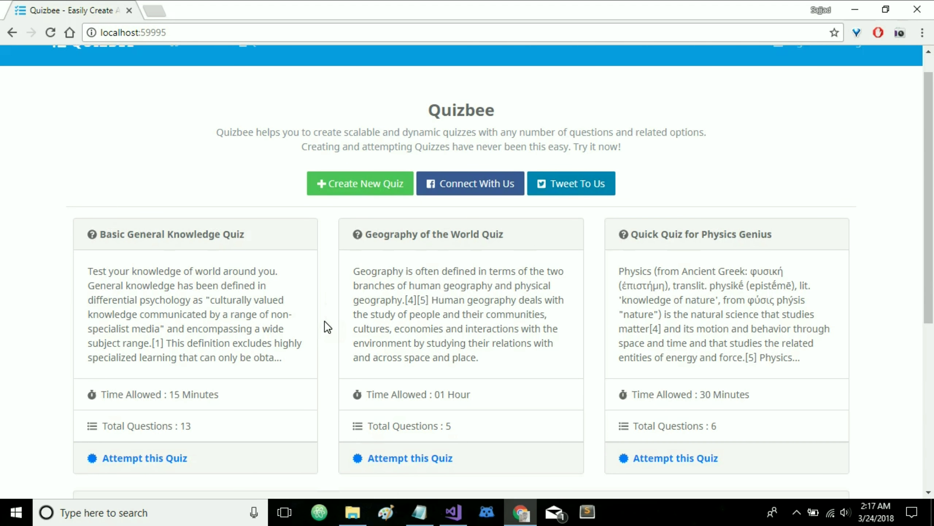
{"action": "scroll", "coordinate": [324, 321], "scroll_direction": "up", "scroll_amount": 1}
{"action": "scroll", "coordinate": [324, 321], "scroll_direction": "down", "scroll_amount": 4}
{"action": "scroll", "coordinate": [324, 320], "scroll_direction": "up", "scroll_amount": 2}
{"action": "scroll", "coordinate": [324, 321], "scroll_direction": "up", "scroll_amount": 2}
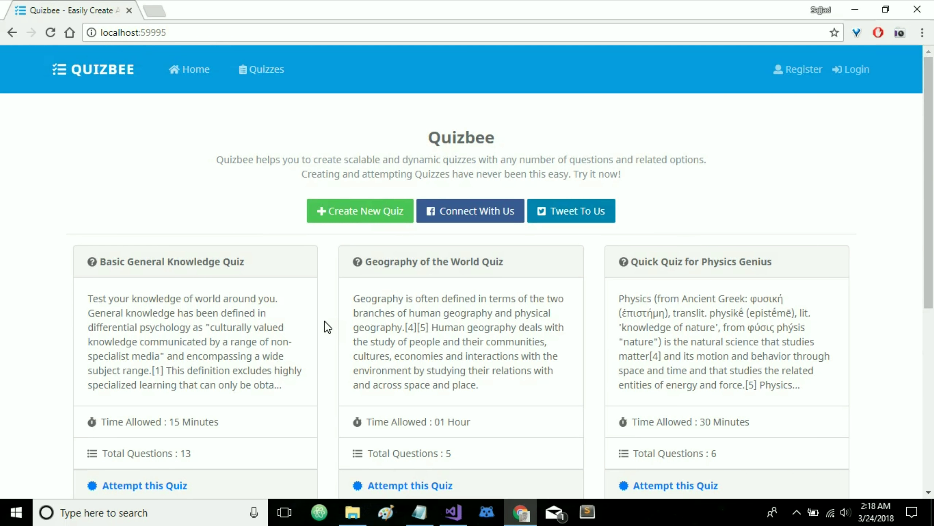
{"action": "scroll", "coordinate": [324, 320], "scroll_direction": "down", "scroll_amount": 3}
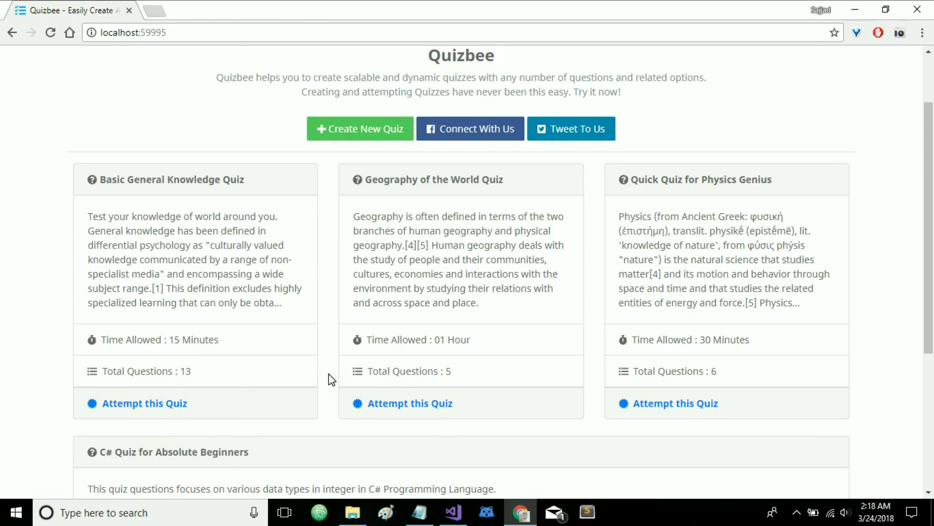
{"action": "scroll", "coordinate": [329, 375], "scroll_direction": "down", "scroll_amount": 4}
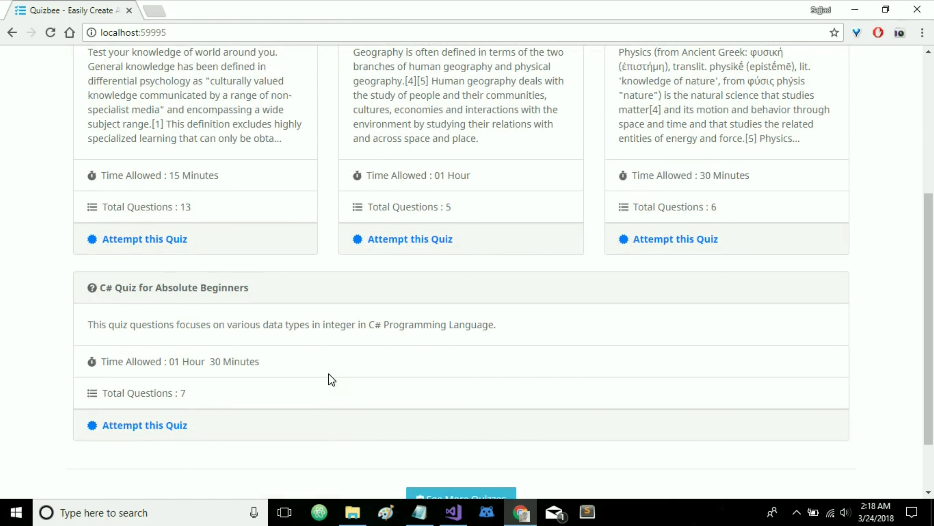
{"action": "scroll", "coordinate": [328, 373], "scroll_direction": "up", "scroll_amount": 6}
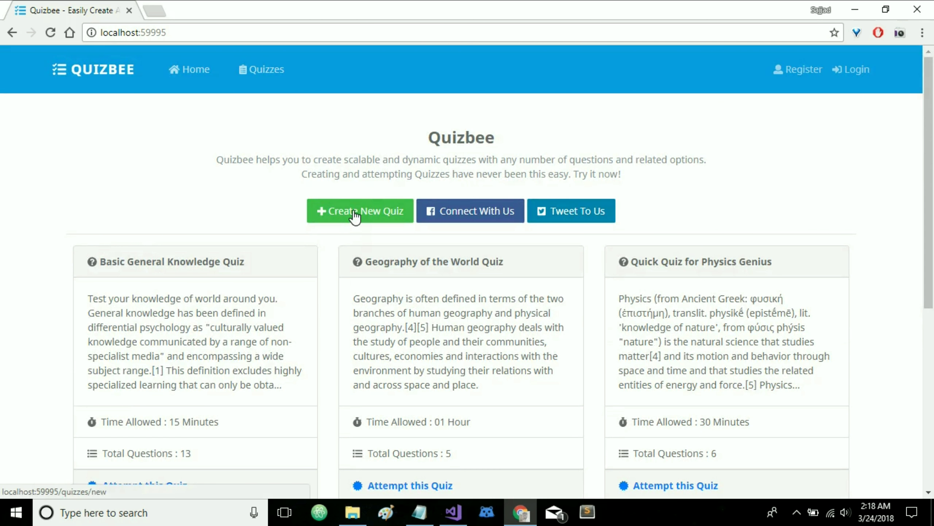
Sign in and paste 'Famous Buildings Information Quiz' from the notes as the quiz name
{"action": "left_click", "coordinate": [354, 217]}
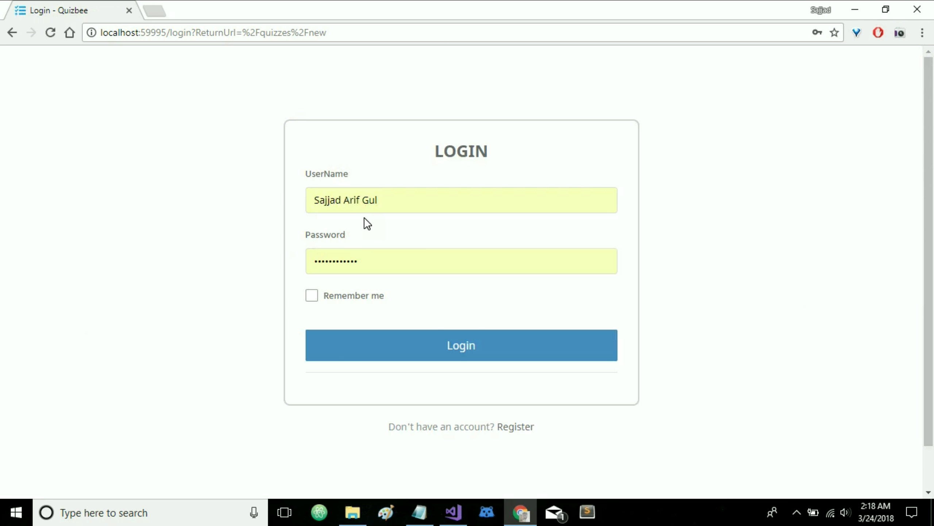
{"action": "left_click", "coordinate": [462, 345]}
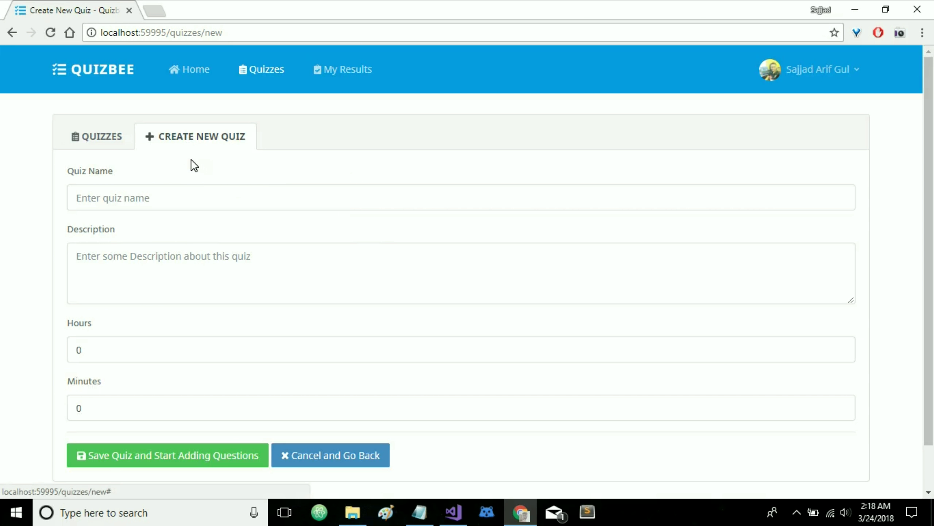
{"action": "left_click", "coordinate": [123, 198]}
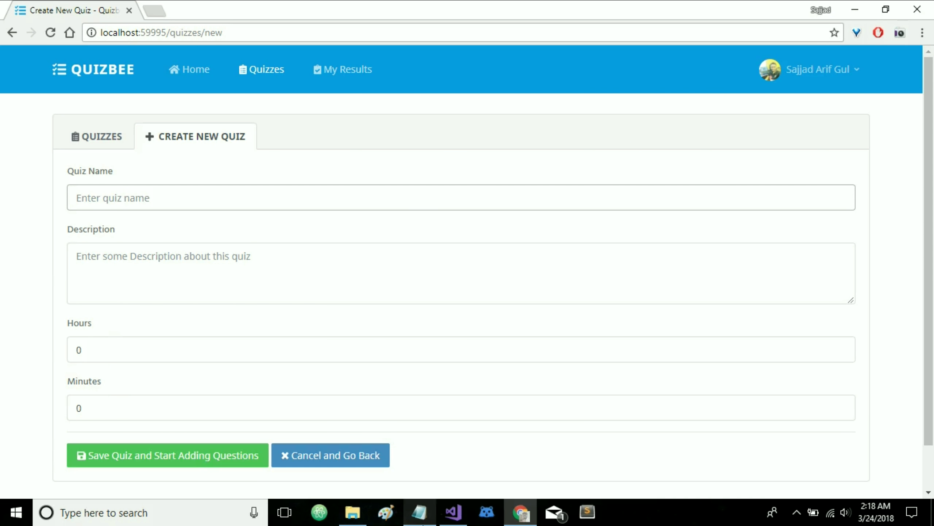
{"action": "left_click", "coordinate": [419, 512]}
{"action": "left_click_drag", "start_coordinate": [526, 167], "coordinate": [334, 170]}
{"action": "key", "text": "ctrl+c"}
{"action": "left_click", "coordinate": [231, 198]}
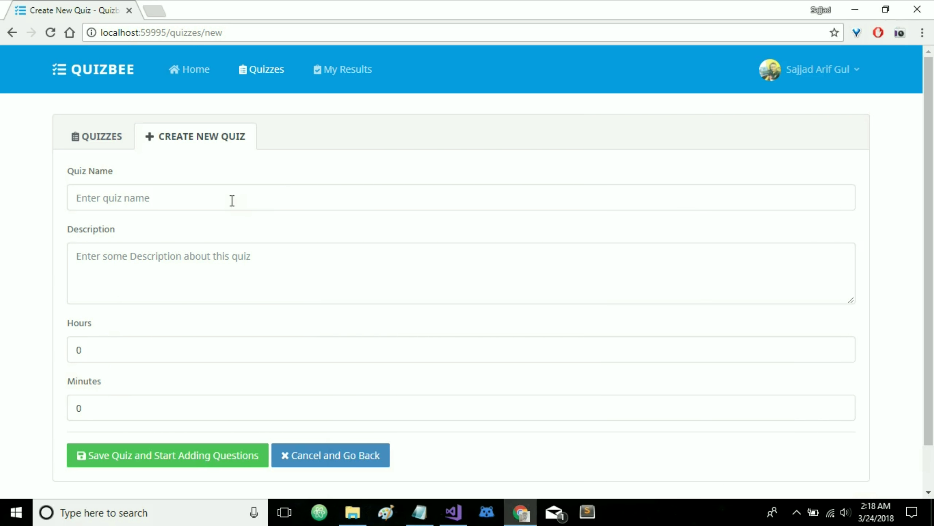
{"action": "key", "text": "ctrl+v"}
Copy the quiz description line from the notes into the description field
{"action": "left_click", "coordinate": [315, 265]}
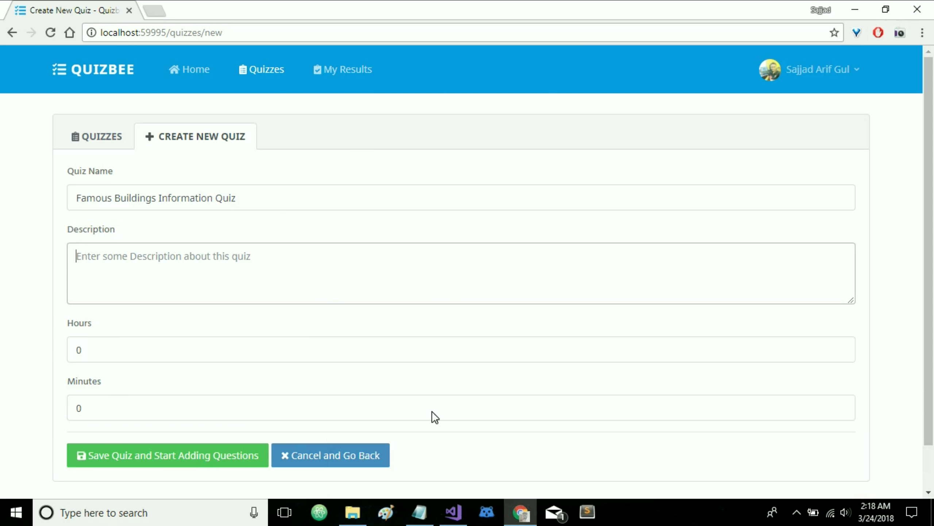
{"action": "left_click", "coordinate": [423, 512]}
{"action": "left_click", "coordinate": [532, 203]}
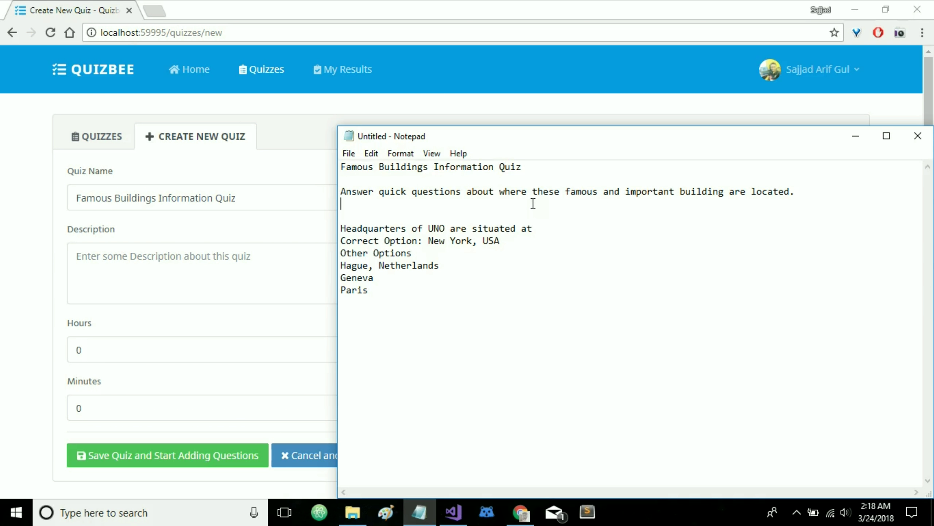
{"action": "key", "text": "Up"}
{"action": "key", "text": "shift+End"}
{"action": "key", "text": "ctrl+c"}
{"action": "left_click", "coordinate": [233, 265]}
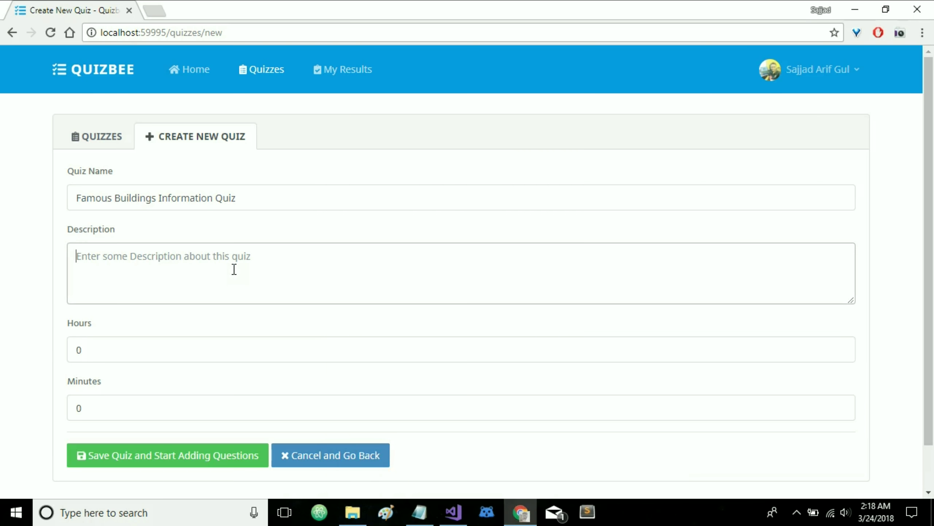
{"action": "key", "text": "ctrl+v"}
{"action": "left_click", "coordinate": [3, 341]}
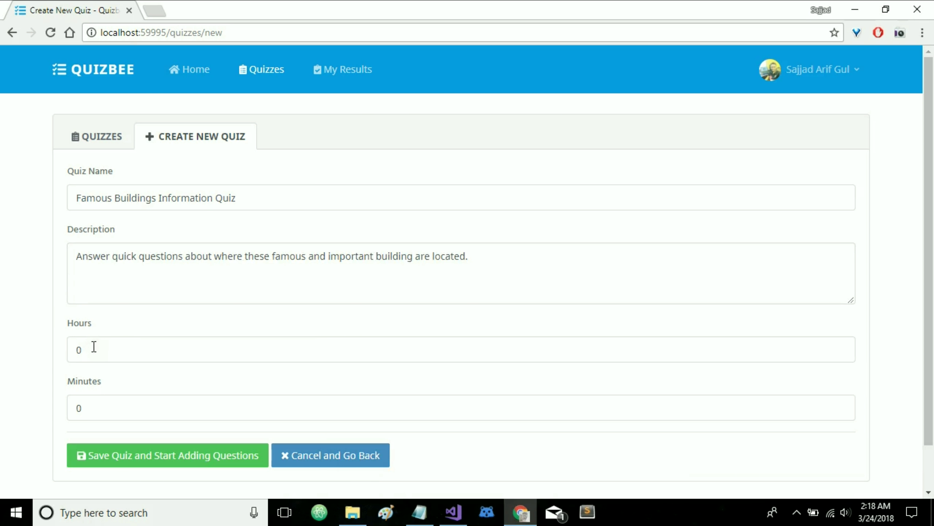
Set the quiz duration to 30 minutes and save the quiz
{"action": "left_click", "coordinate": [95, 406]}
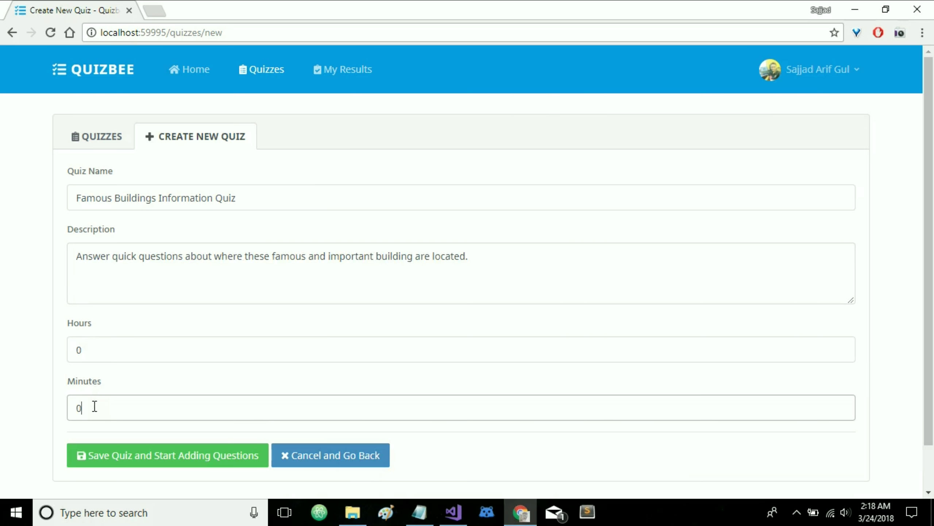
{"action": "key", "text": "BackSpace"}
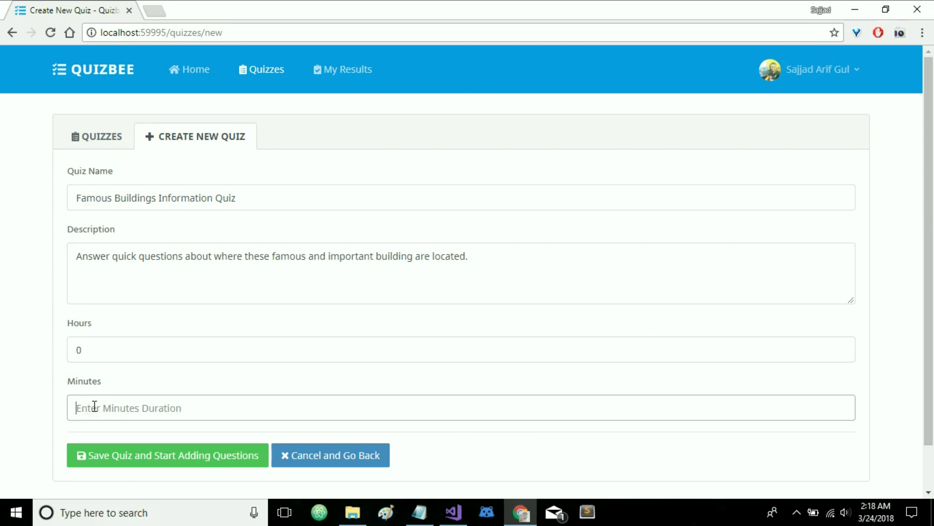
{"action": "type", "text": "30"}
{"action": "left_click", "coordinate": [50, 398]}
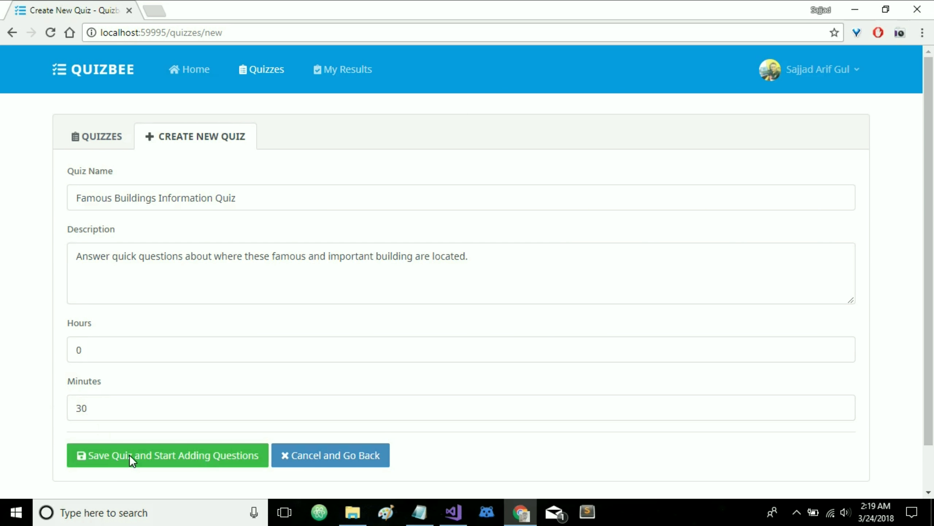
{"action": "left_click", "coordinate": [169, 454]}
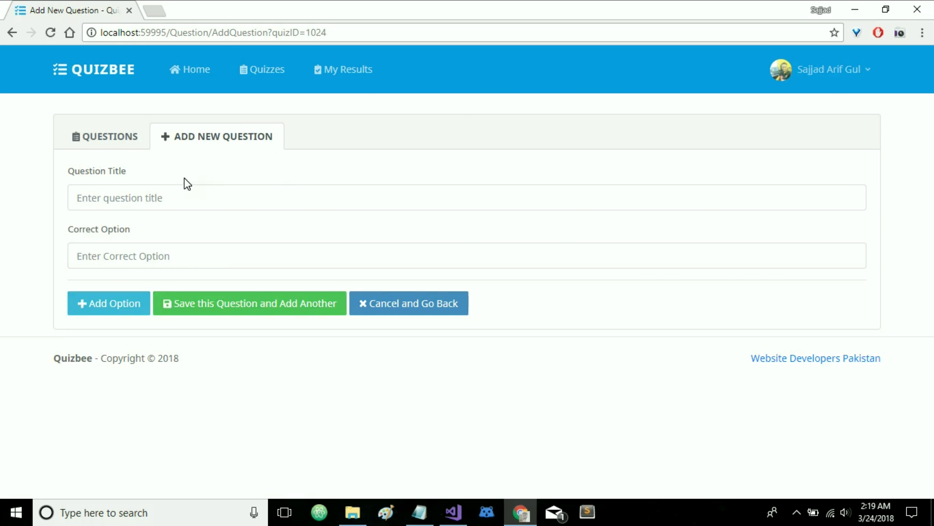
Paste 'Headquarters of UNO are situated at' from the notes as the question title
{"action": "left_click", "coordinate": [140, 199]}
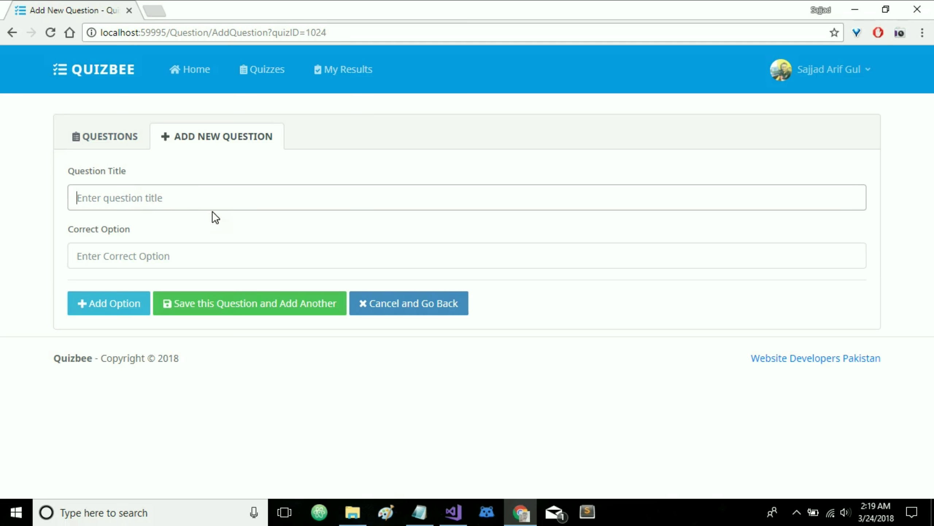
{"action": "left_click", "coordinate": [422, 501]}
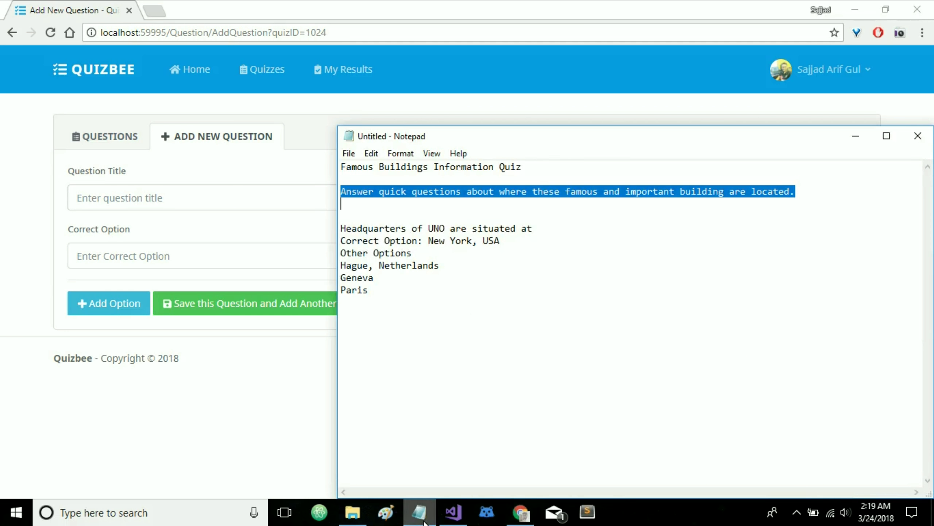
{"action": "left_click", "coordinate": [478, 220]}
{"action": "left_click_drag", "start_coordinate": [536, 230], "coordinate": [332, 229]}
{"action": "key", "text": "ctrl+c"}
{"action": "left_click", "coordinate": [244, 198]}
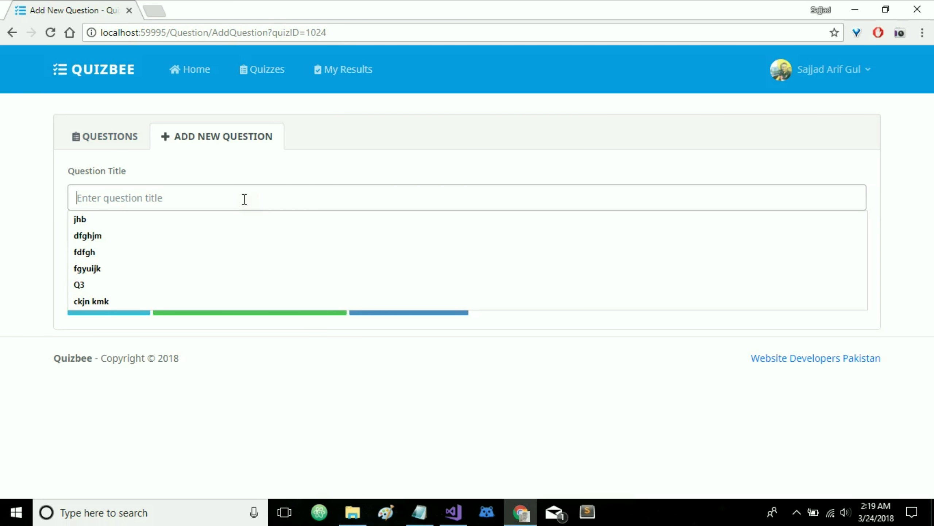
{"action": "key", "text": "ctrl+v"}
Enter New York, USA as the correct answer option
{"action": "left_click", "coordinate": [225, 255]}
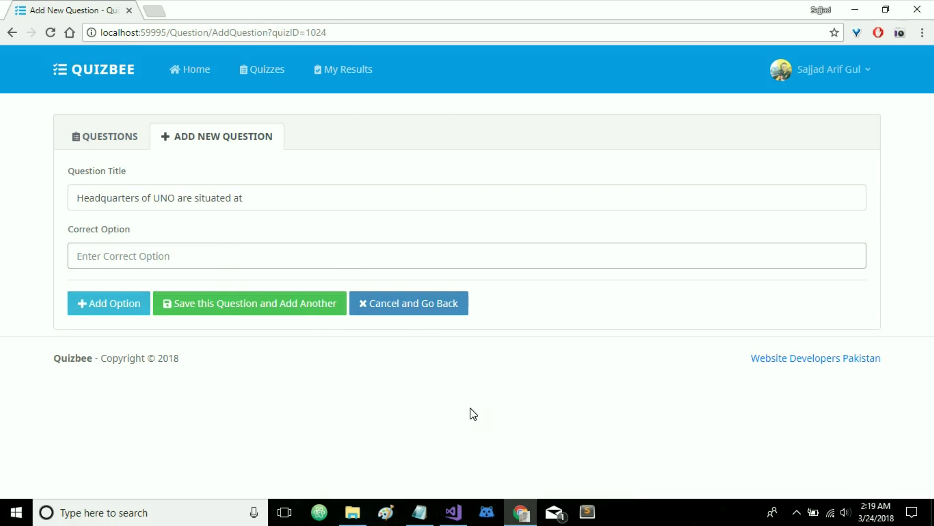
{"action": "left_click", "coordinate": [424, 516]}
{"action": "left_click", "coordinate": [453, 281]}
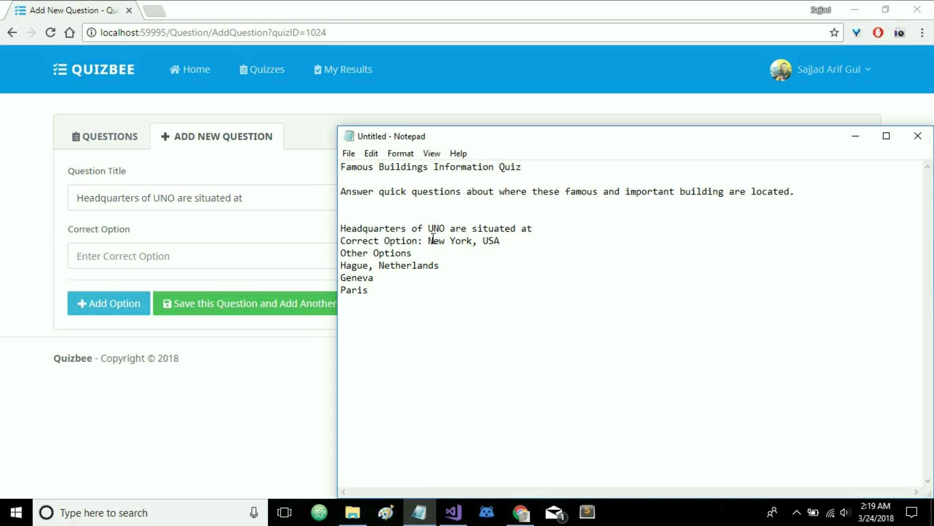
{"action": "left_click_drag", "start_coordinate": [434, 239], "coordinate": [501, 240]}
{"action": "left_click", "coordinate": [444, 240]}
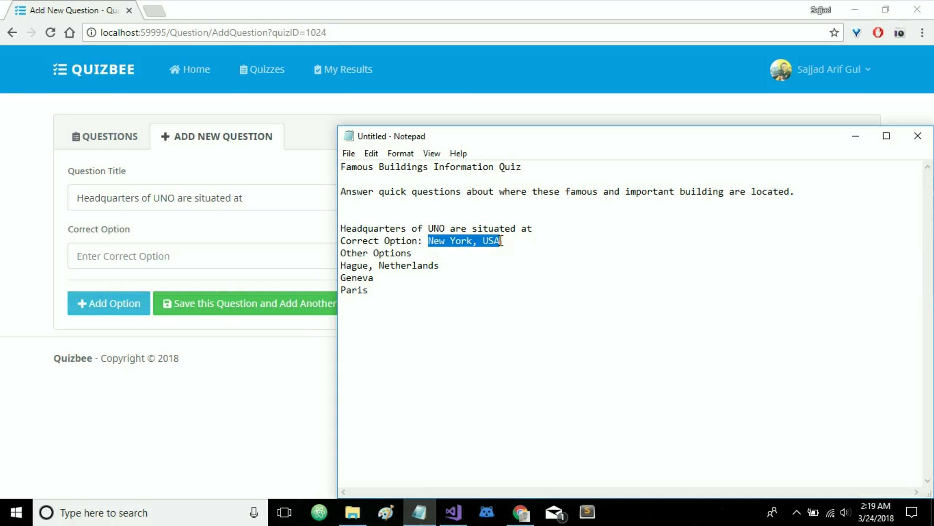
{"action": "left_click", "coordinate": [269, 257]}
{"action": "key", "text": "ctrl+v"}
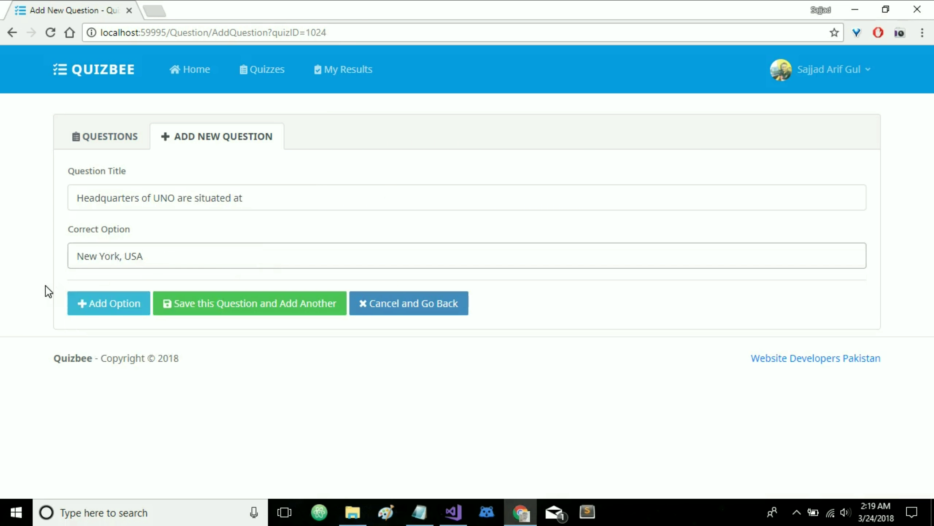
Add three more options: Paris, London and Karachi
{"action": "left_click", "coordinate": [82, 298]}
{"action": "left_click", "coordinate": [94, 360]}
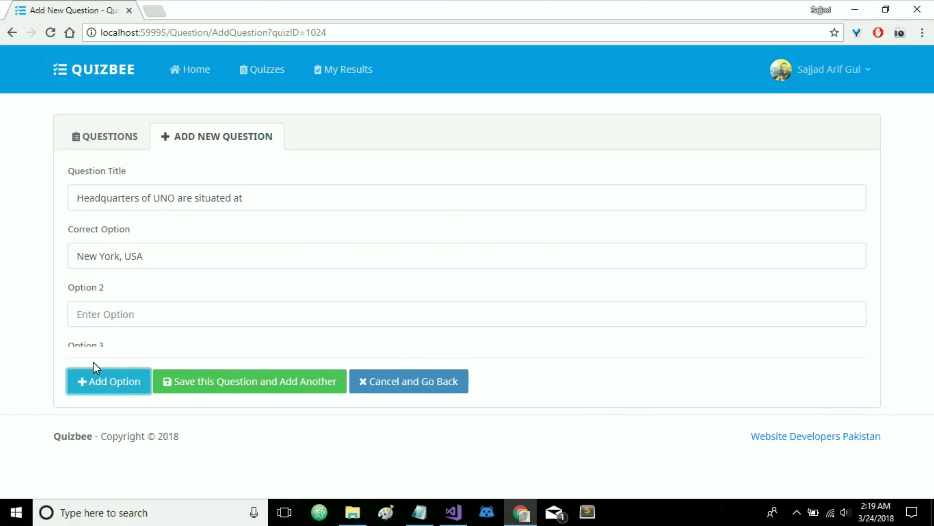
{"action": "left_click", "coordinate": [105, 313]}
{"action": "type", "text": "Paris"}
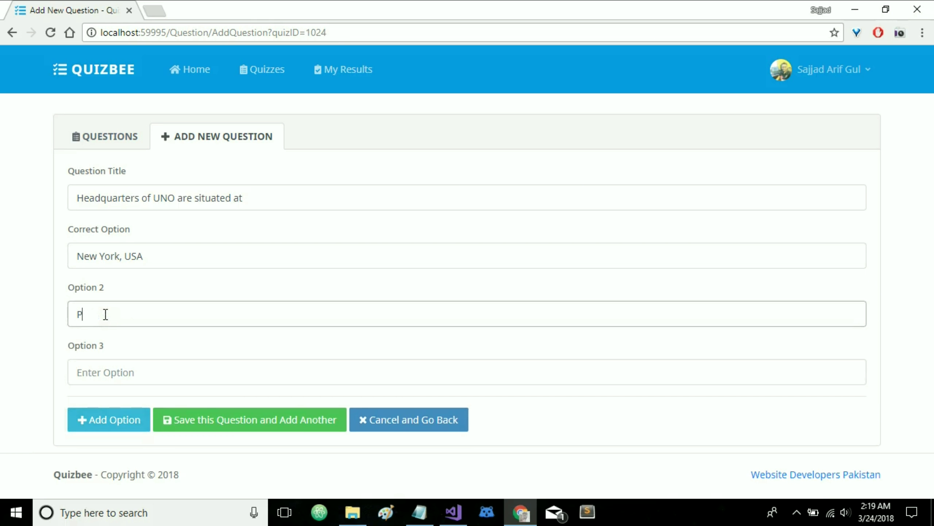
{"action": "left_click", "coordinate": [116, 365]}
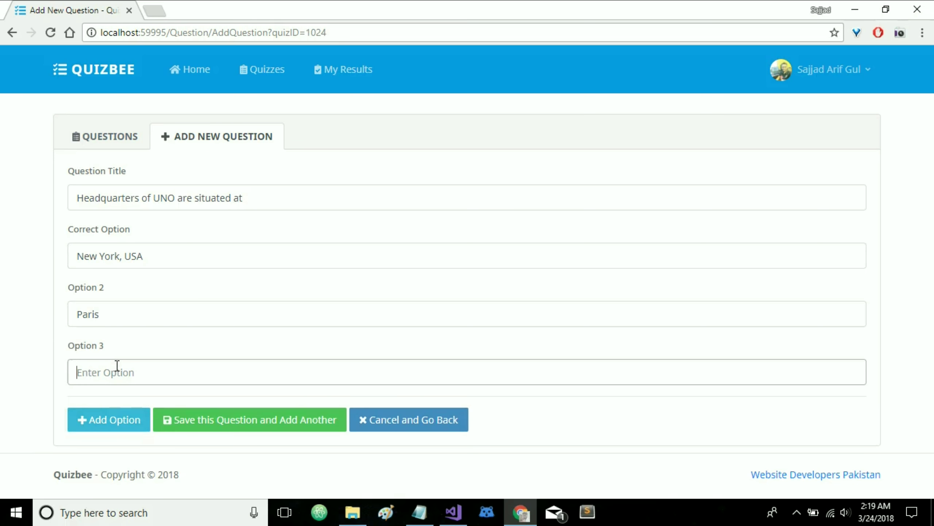
{"action": "type", "text": "London"}
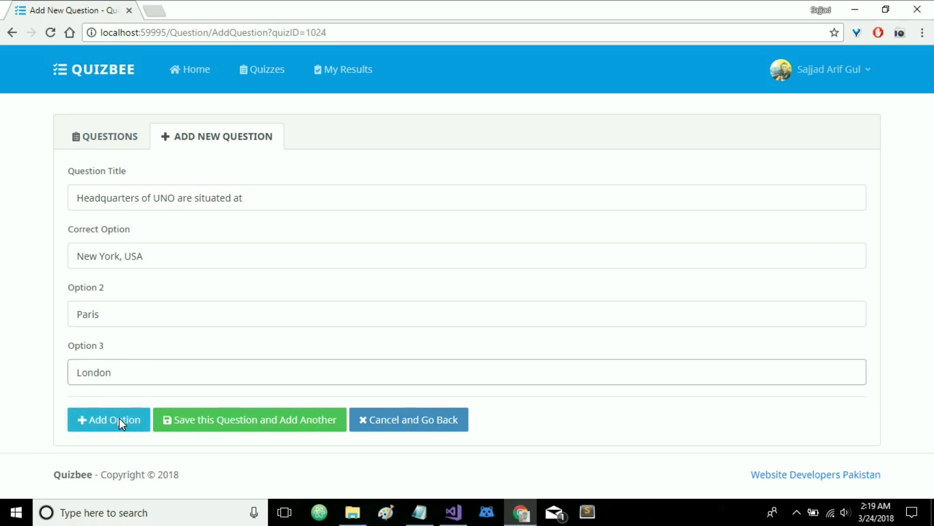
{"action": "left_click", "coordinate": [119, 419]}
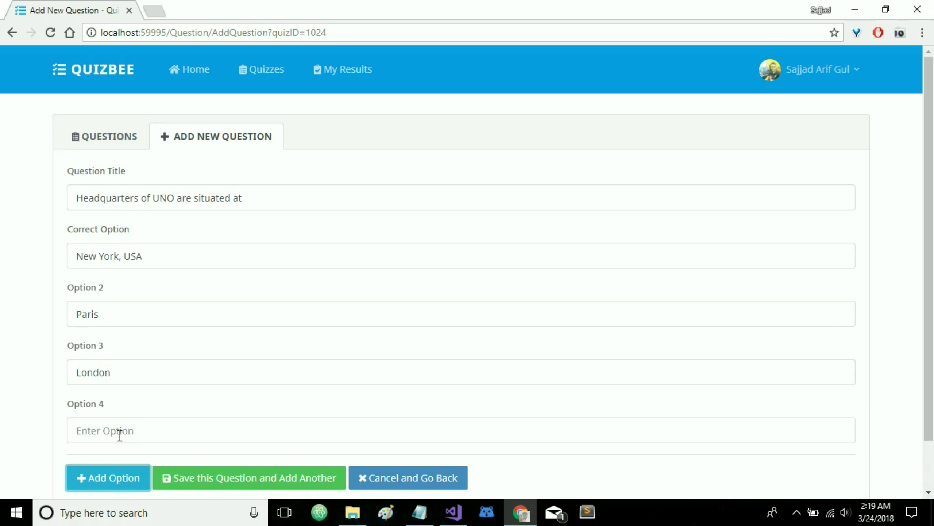
{"action": "left_click", "coordinate": [119, 432]}
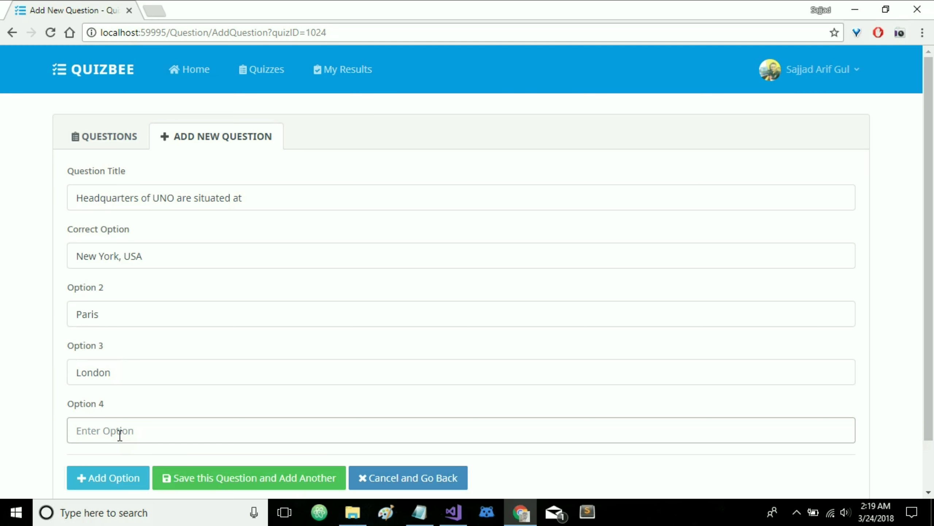
{"action": "type", "text": "Karachi"}
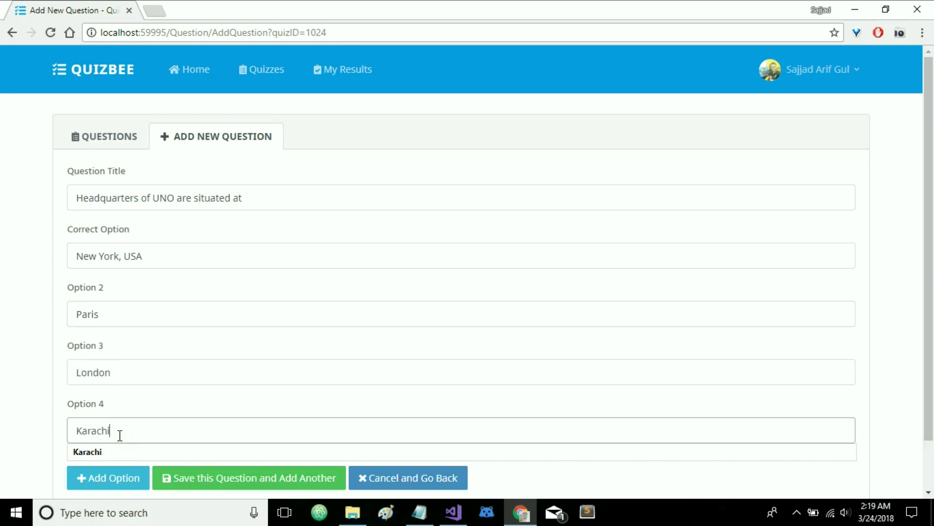
{"action": "left_click", "coordinate": [32, 383]}
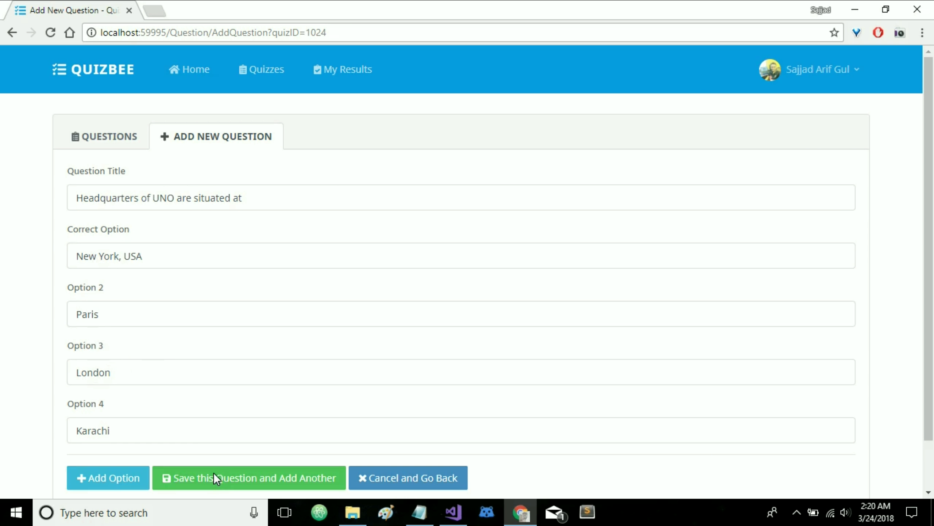
Save the UNO question and view the quizzes list showing Famous Buildings Information Quiz
{"action": "left_click", "coordinate": [238, 478]}
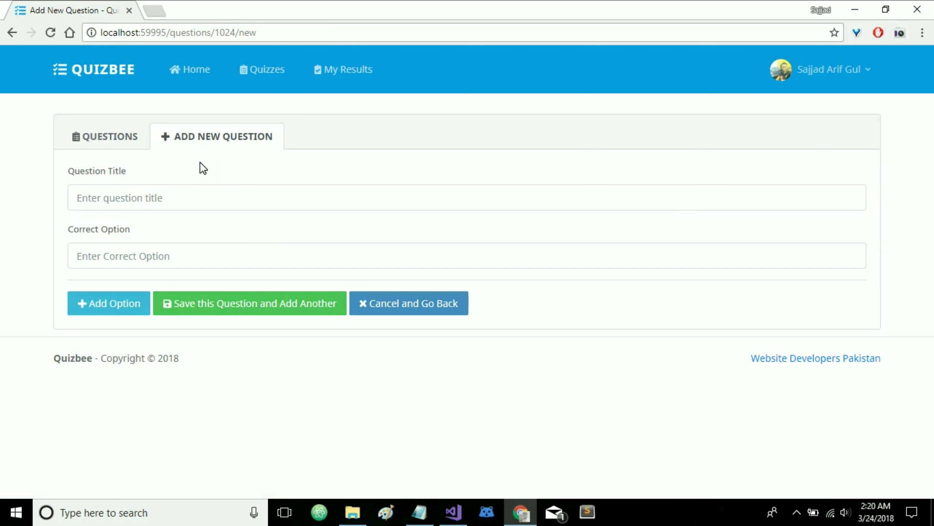
{"action": "mouse_move", "coordinate": [259, 79]}
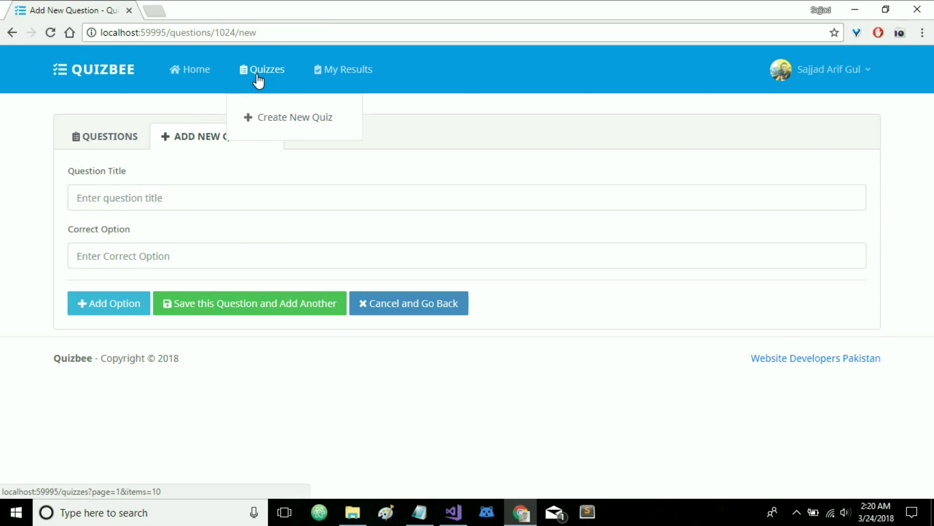
{"action": "left_click", "coordinate": [259, 79]}
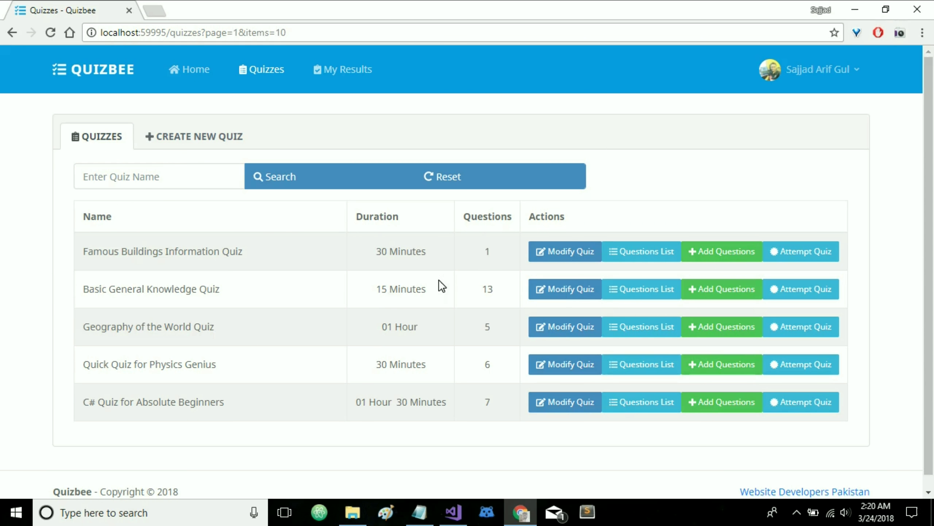
Change the Basic General Knowledge Quiz duration from 15 minutes to 1 minute and update it
{"action": "left_click", "coordinate": [580, 294]}
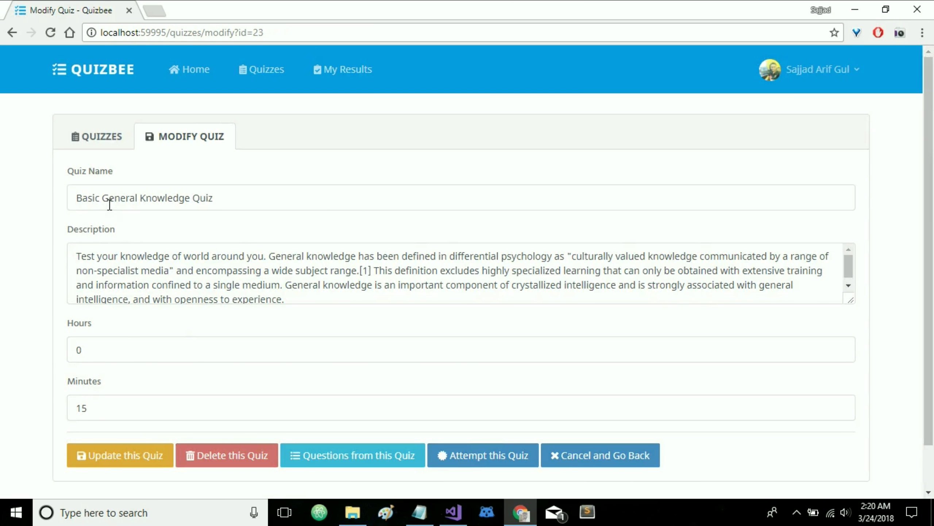
{"action": "left_click", "coordinate": [197, 272]}
{"action": "key", "text": "ctrl+End"}
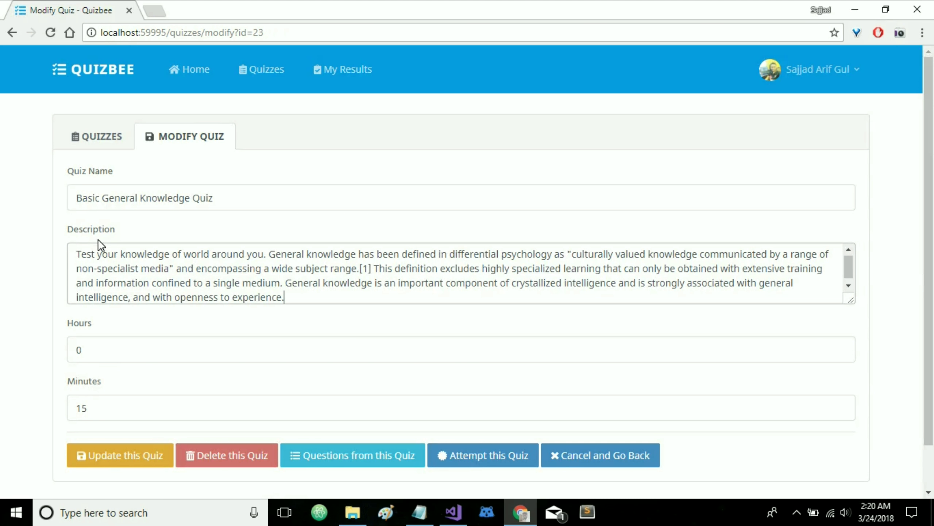
{"action": "left_click", "coordinate": [90, 404]}
{"action": "key", "text": "BackSpace"}
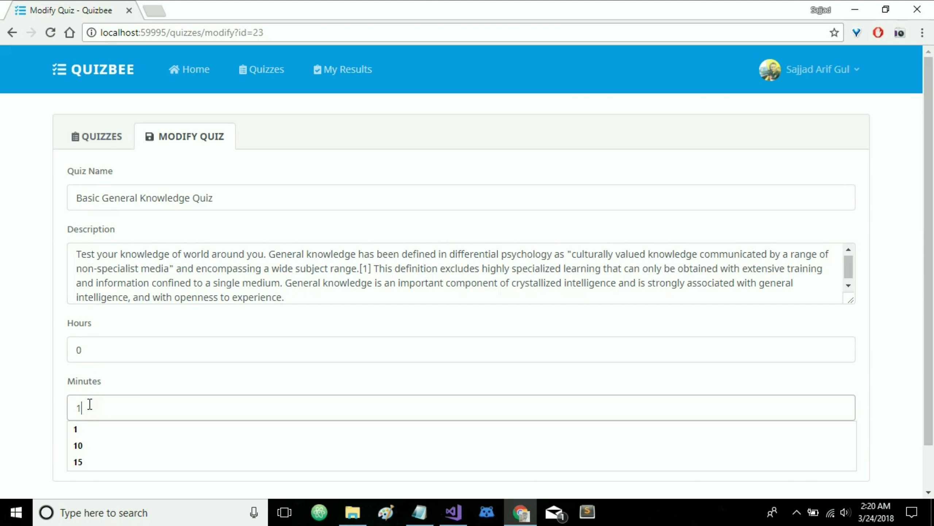
{"action": "left_click", "coordinate": [22, 392]}
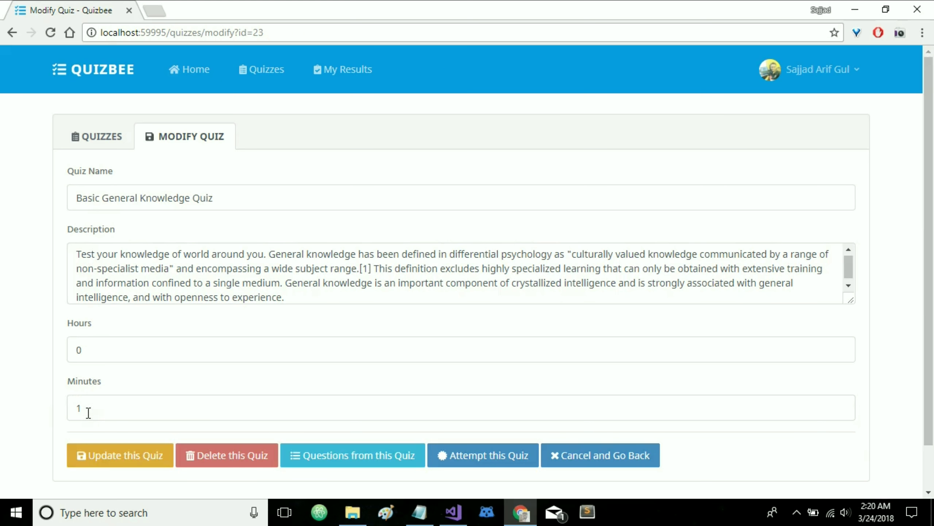
{"action": "left_click", "coordinate": [127, 453]}
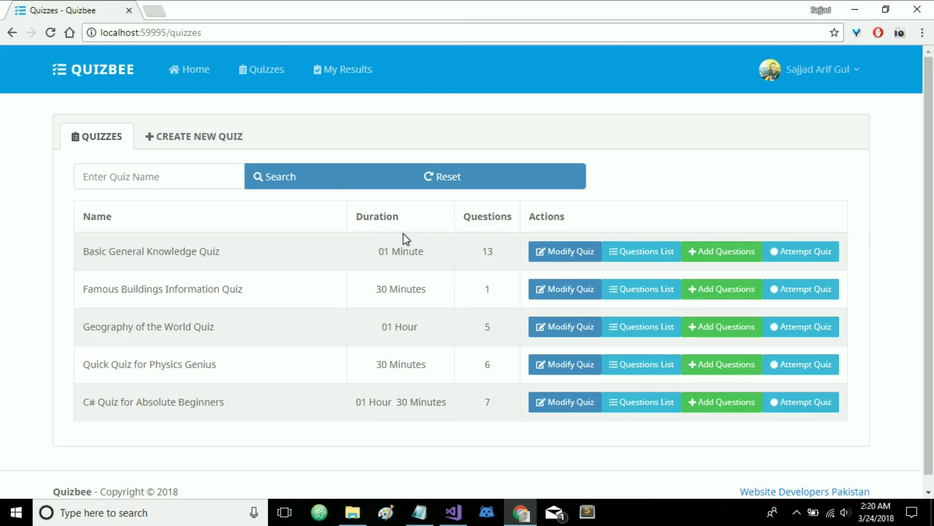
{"action": "triple_click", "coordinate": [396, 251]}
{"action": "left_click", "coordinate": [413, 280]}
{"action": "left_click", "coordinate": [118, 181]}
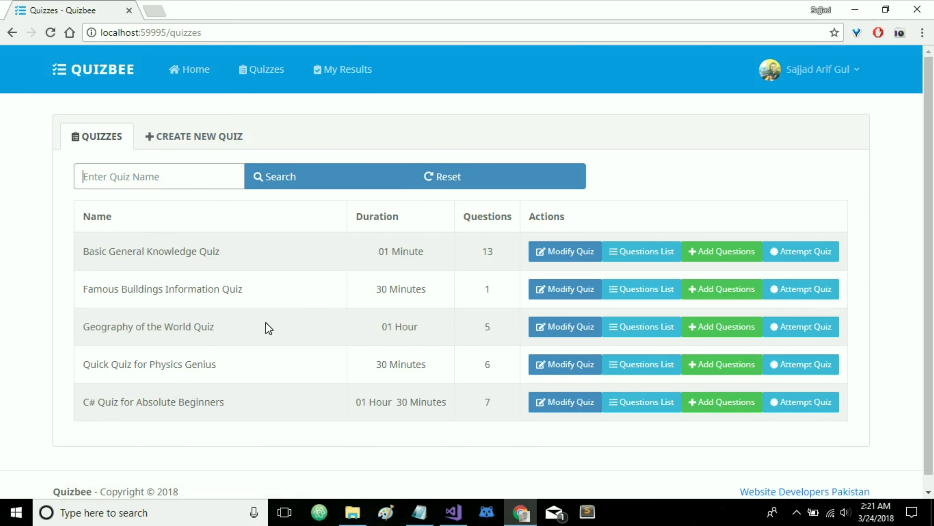
{"action": "key", "text": "Down"}
{"action": "key", "text": "Down"}
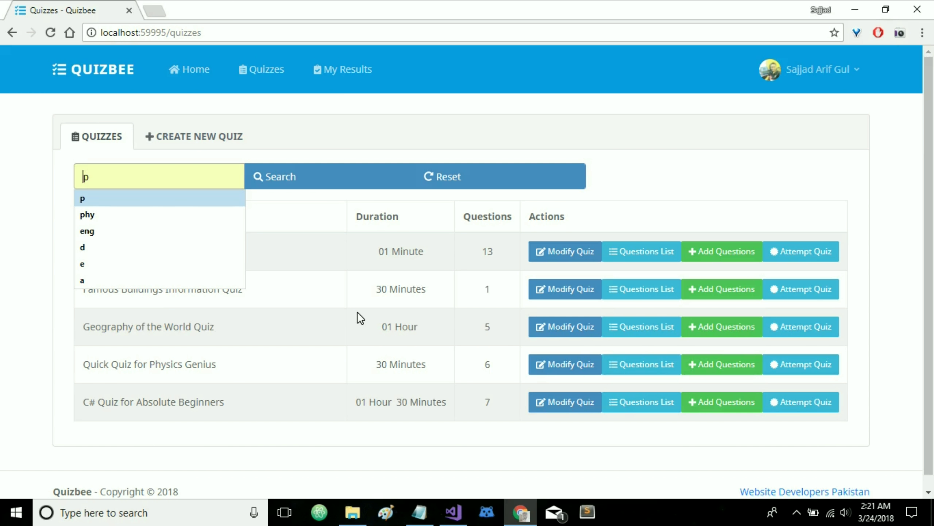
{"action": "left_click", "coordinate": [167, 450]}
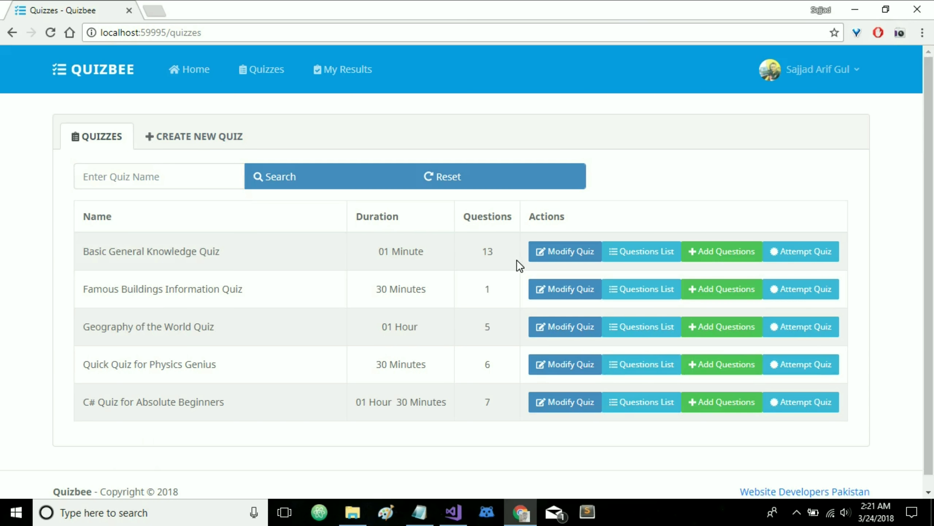
Browse both pages of the Basic General Knowledge Quiz's 13 questions
{"action": "left_click", "coordinate": [644, 256]}
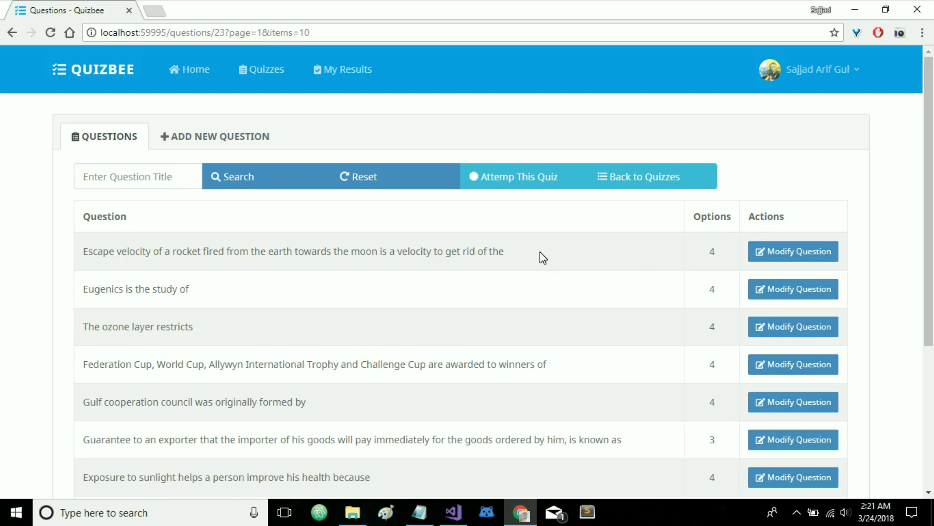
{"action": "scroll", "coordinate": [318, 288], "scroll_direction": "down", "scroll_amount": 1}
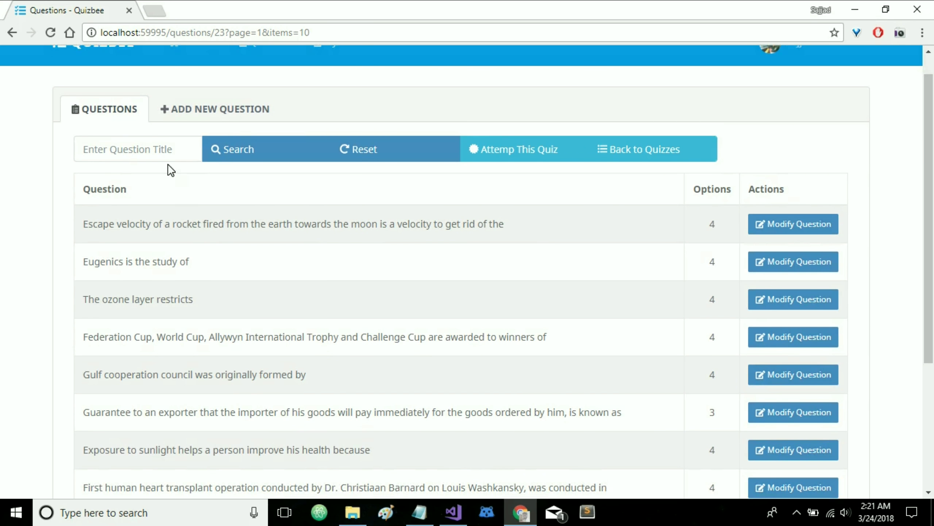
{"action": "left_click", "coordinate": [156, 147]}
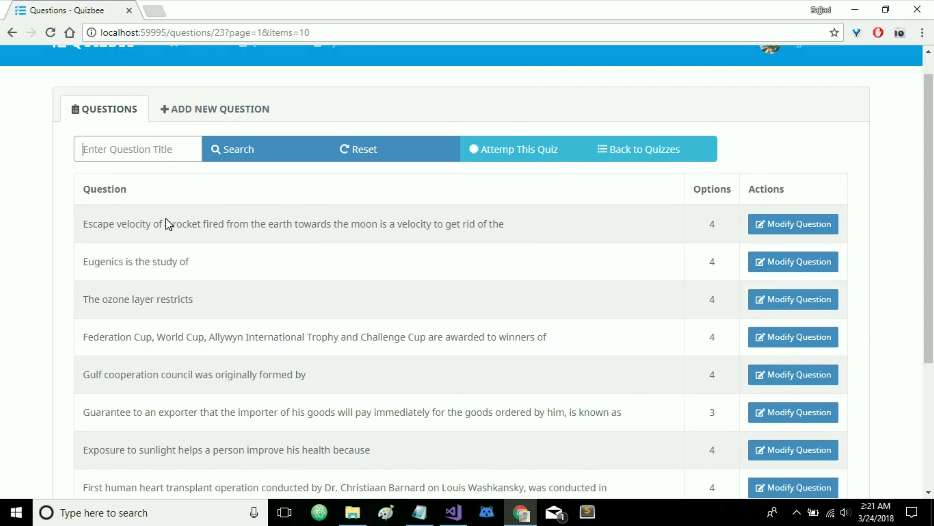
{"action": "scroll", "coordinate": [199, 294], "scroll_direction": "down", "scroll_amount": 5}
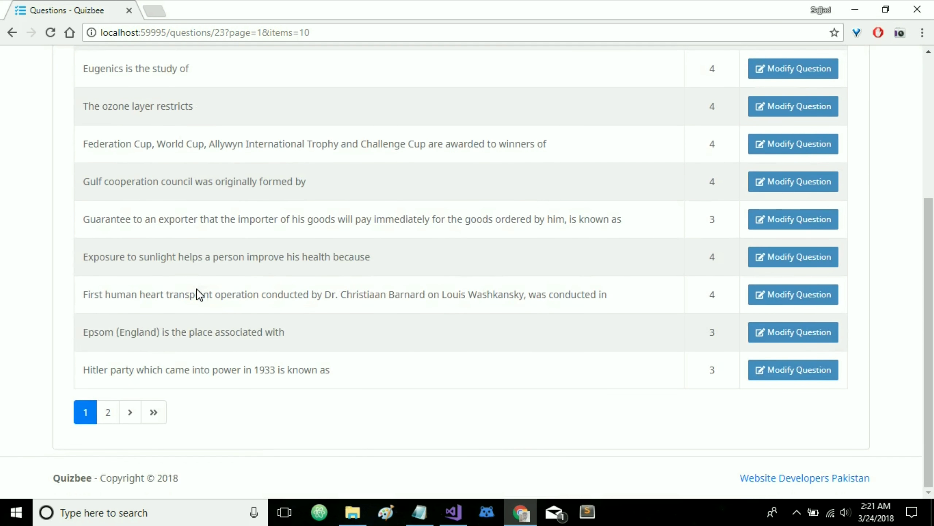
{"action": "left_click", "coordinate": [128, 413]}
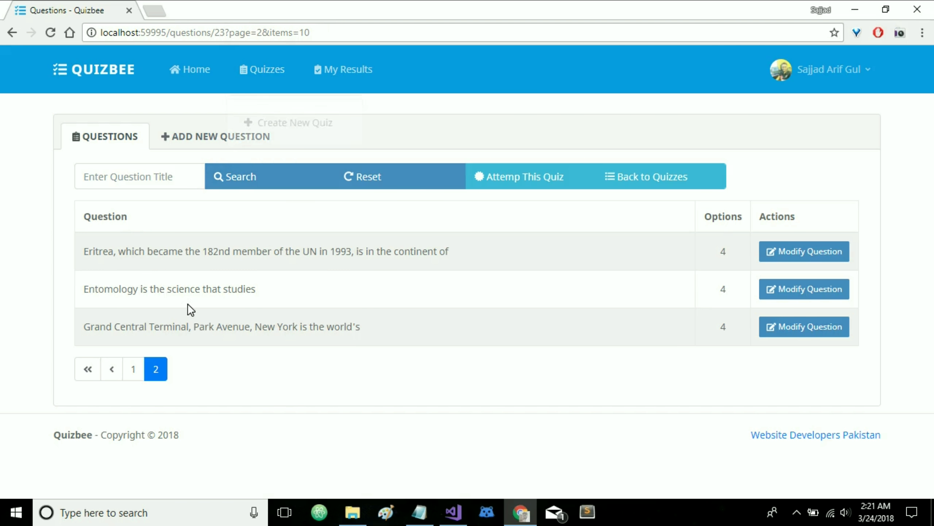
{"action": "left_click", "coordinate": [134, 369]}
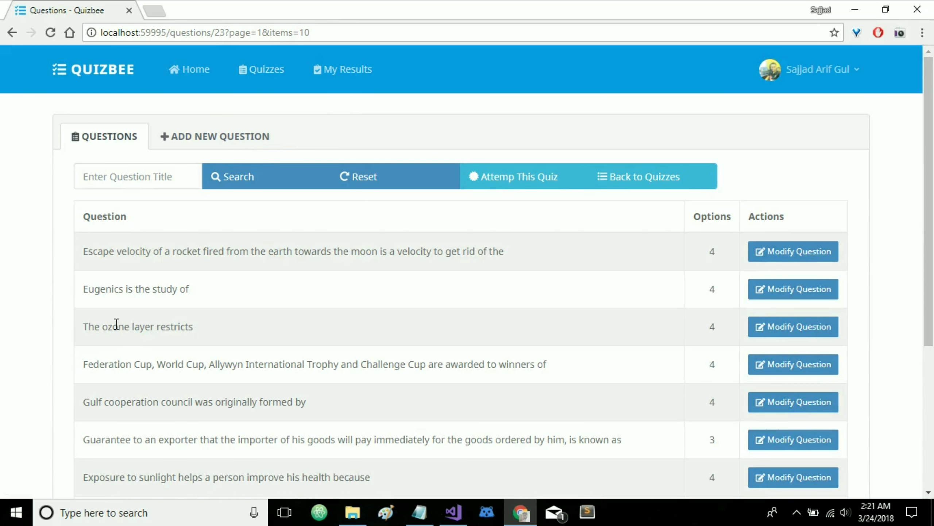
{"action": "scroll", "coordinate": [116, 324], "scroll_direction": "down", "scroll_amount": 1}
{"action": "scroll", "coordinate": [114, 325], "scroll_direction": "up", "scroll_amount": 1}
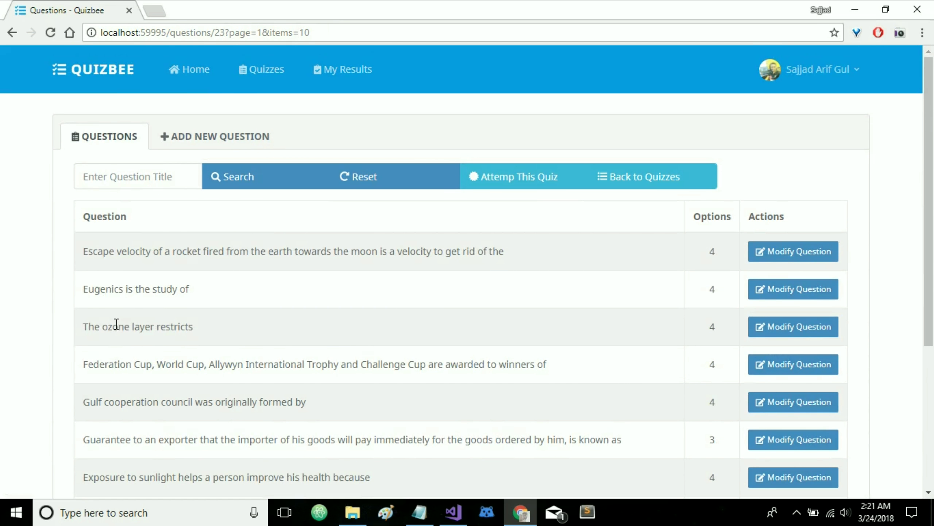
Search the questions for 'gulf', correcting the initial 'guf' typo
{"action": "left_click", "coordinate": [130, 184]}
{"action": "type", "text": "guf"}
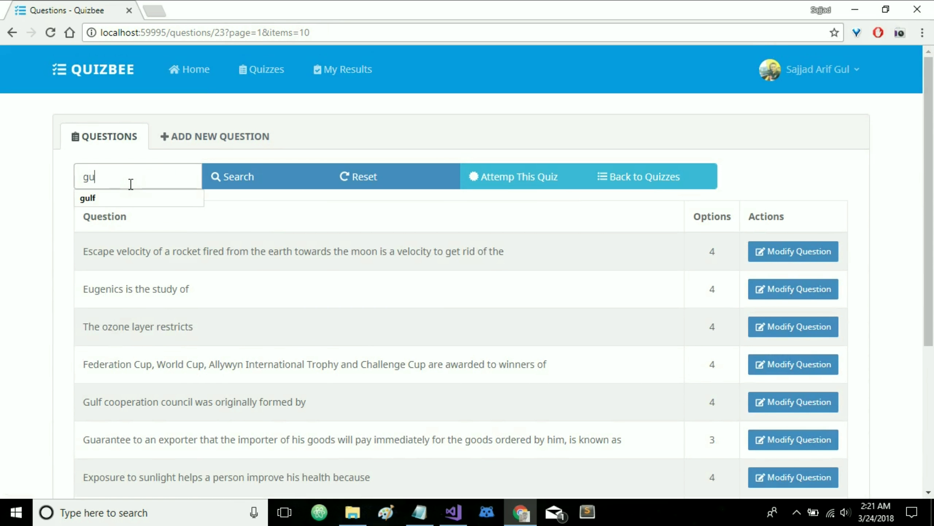
{"action": "left_click", "coordinate": [229, 177]}
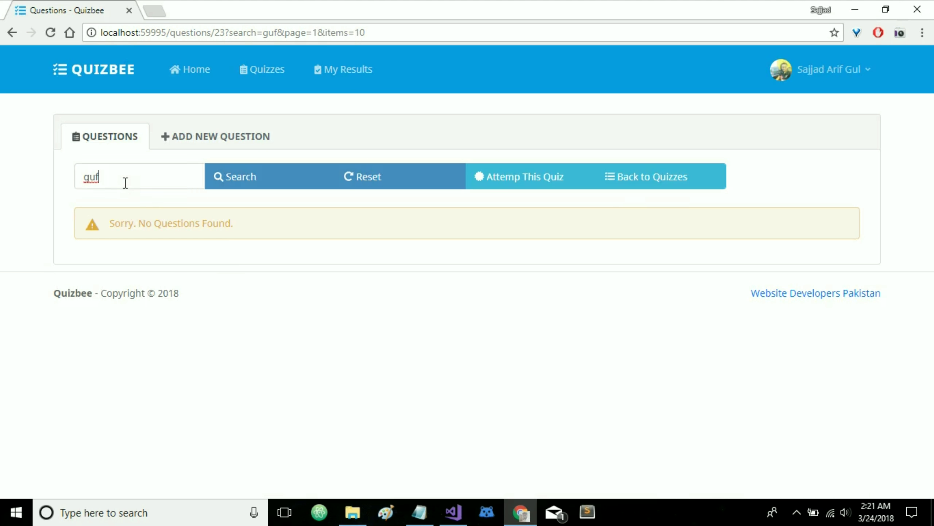
{"action": "left_click", "coordinate": [124, 184]}
{"action": "type", "text": "l"}
{"action": "left_click", "coordinate": [229, 180]}
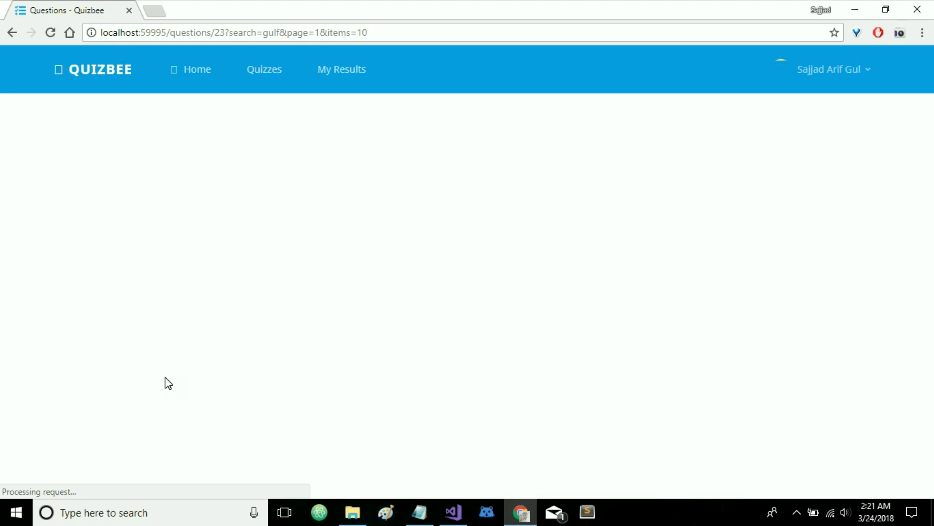
{"action": "triple_click", "coordinate": [99, 251]}
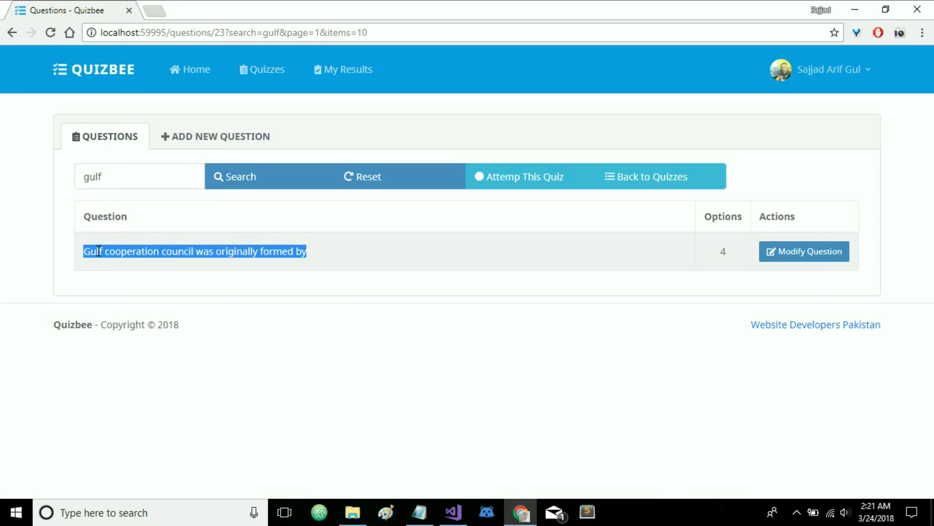
{"action": "left_click", "coordinate": [172, 251]}
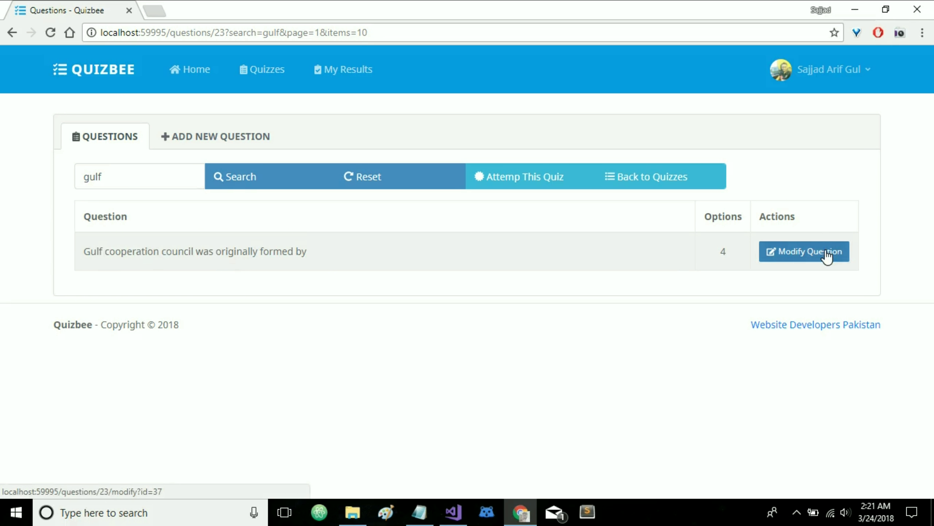
Look over the Gulf cooperation council question's edit form, then return to the quizzes list
{"action": "left_click", "coordinate": [807, 256]}
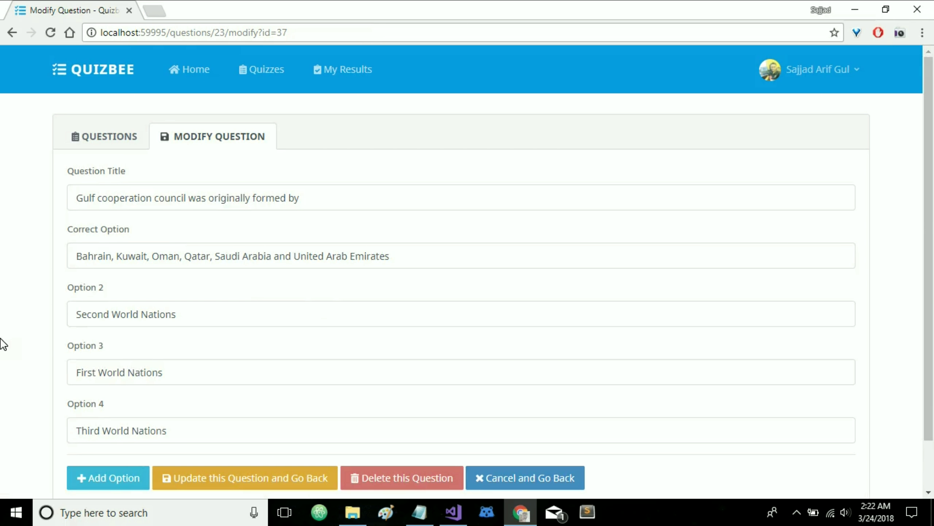
{"action": "scroll", "coordinate": [2, 344], "scroll_direction": "down", "scroll_amount": 2}
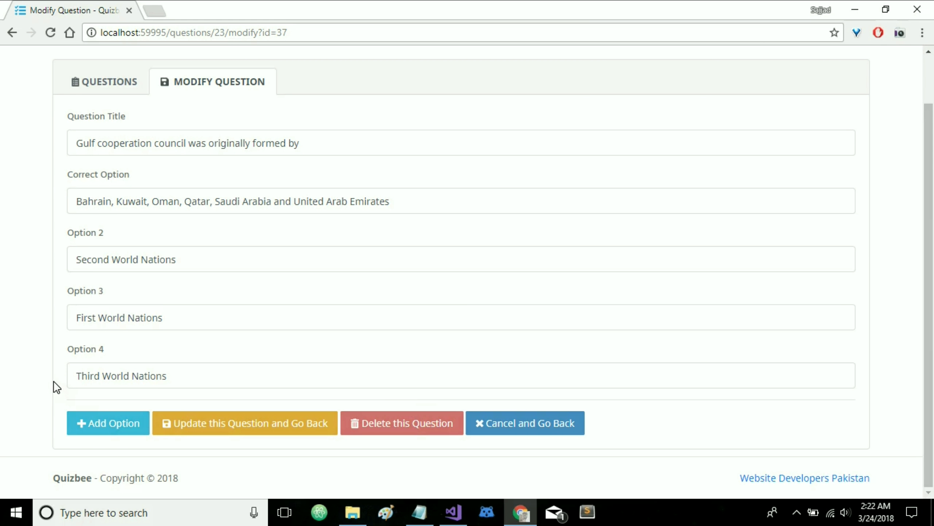
{"action": "scroll", "coordinate": [54, 382], "scroll_direction": "up", "scroll_amount": 2}
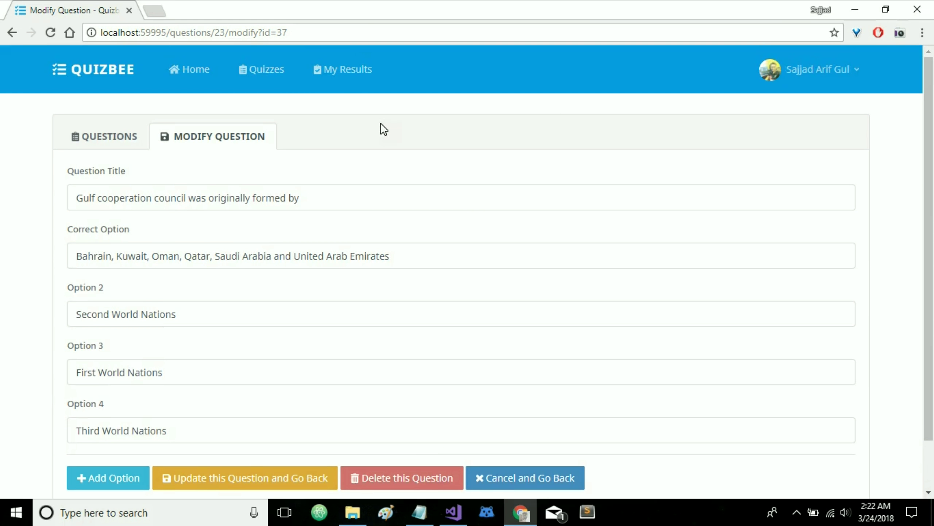
{"action": "left_click", "coordinate": [268, 74]}
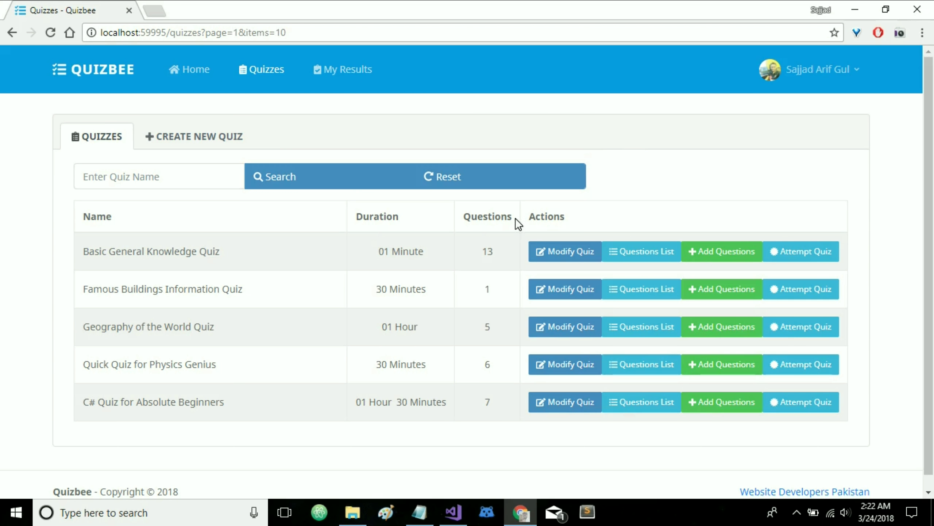
Open the Basic General Knowledge Quiz attempt page in a new tab and review its intro
{"action": "right_click", "coordinate": [801, 254]}
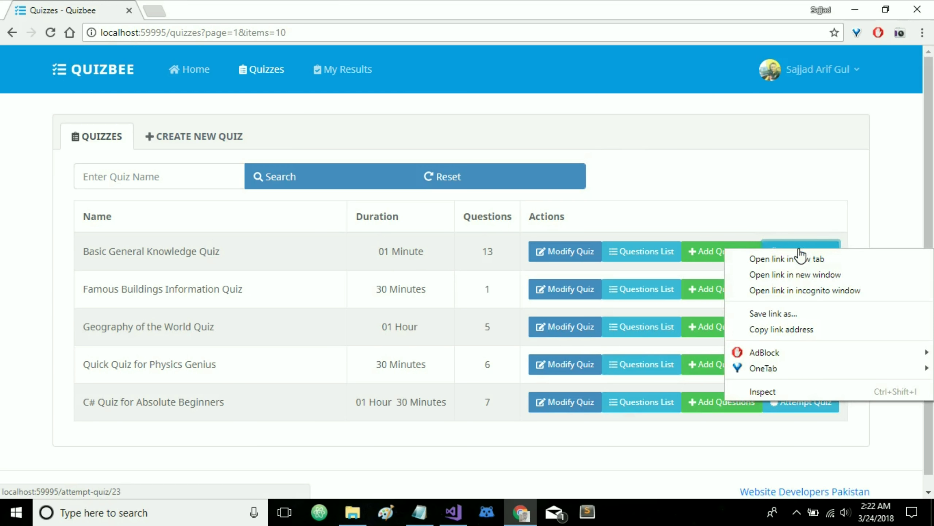
{"action": "left_click", "coordinate": [809, 259]}
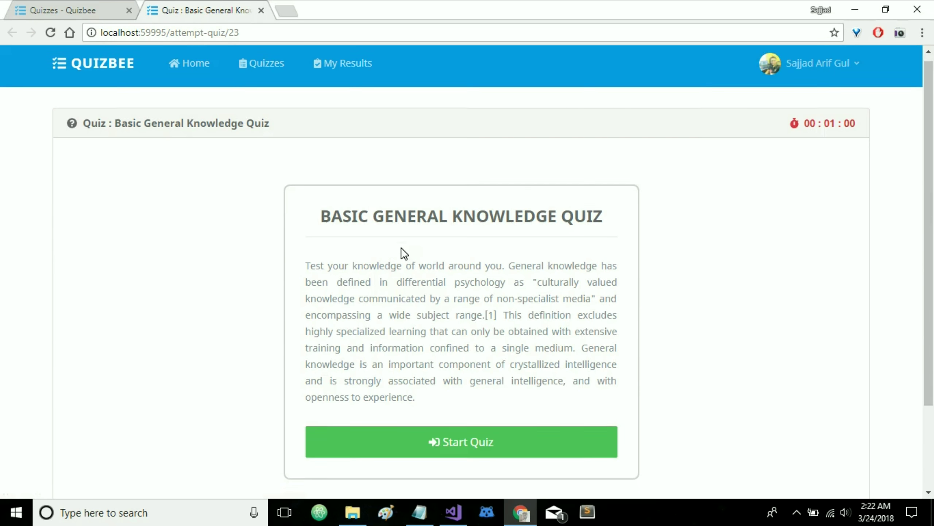
{"action": "scroll", "coordinate": [401, 247], "scroll_direction": "down", "scroll_amount": 2}
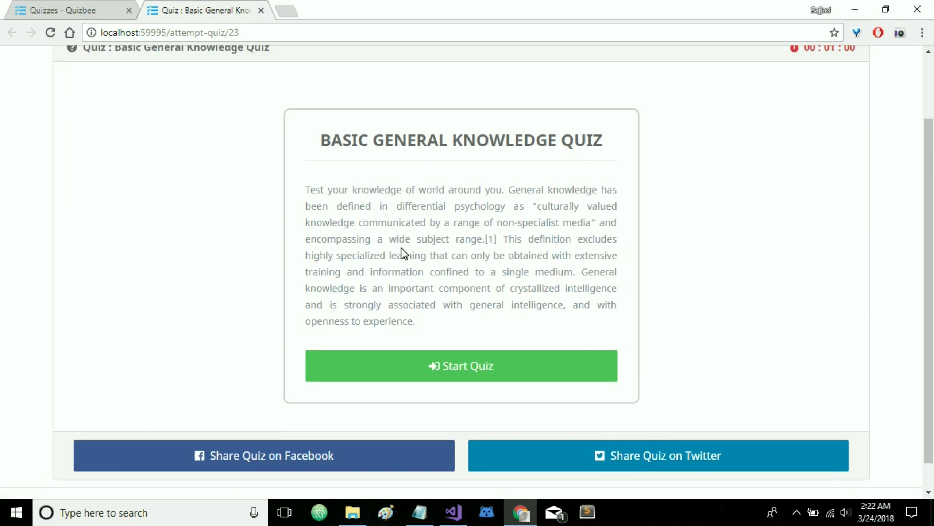
{"action": "scroll", "coordinate": [559, 134], "scroll_direction": "up", "scroll_amount": 2}
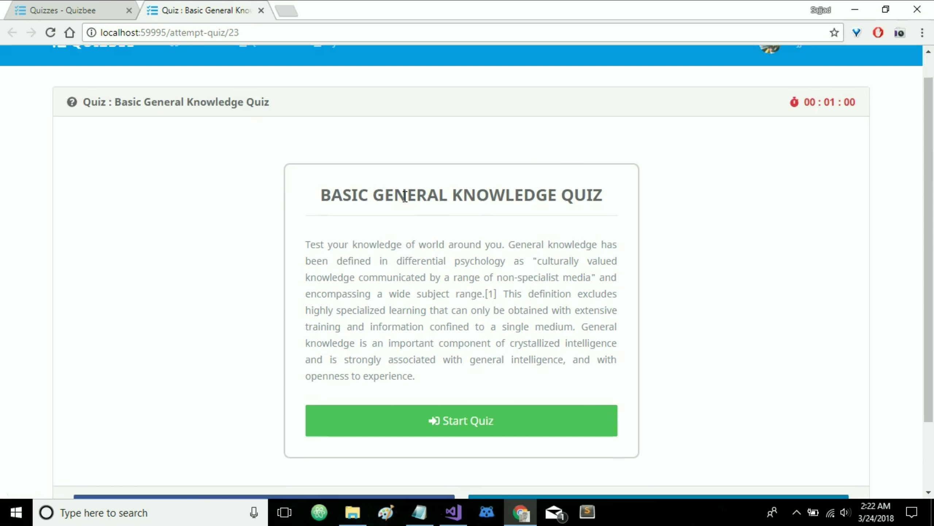
{"action": "scroll", "coordinate": [471, 381], "scroll_direction": "down", "scroll_amount": 3}
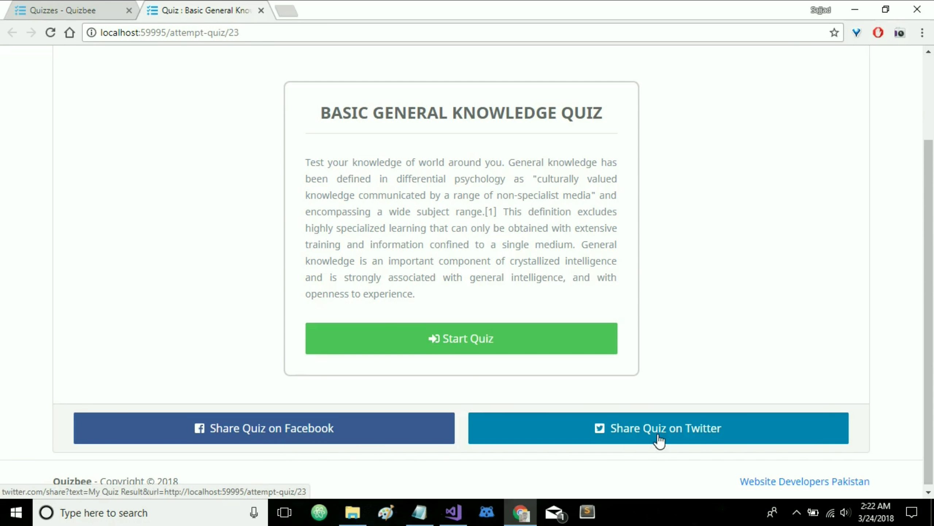
{"action": "scroll", "coordinate": [761, 338], "scroll_direction": "up", "scroll_amount": 3}
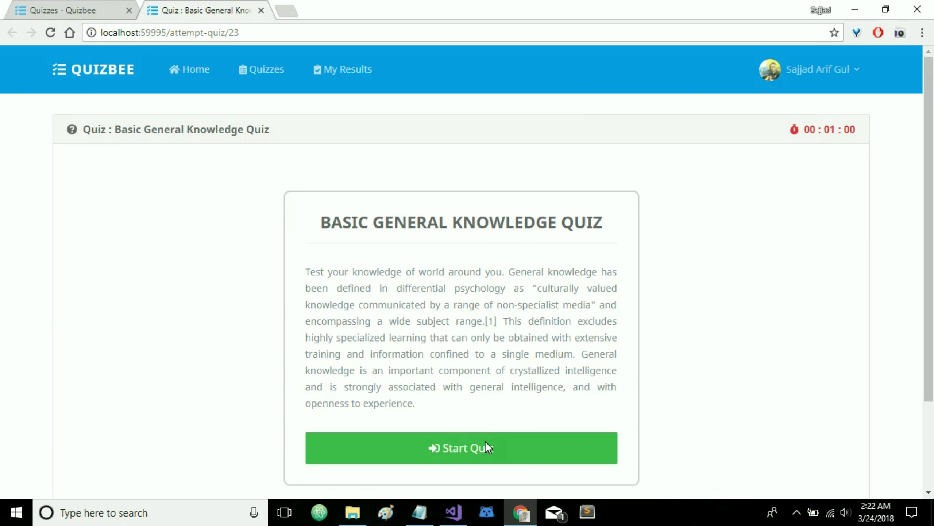
Start the quiz and answer the first questions, including Africa, Nazi Party and Horse racing
{"action": "left_click", "coordinate": [461, 451]}
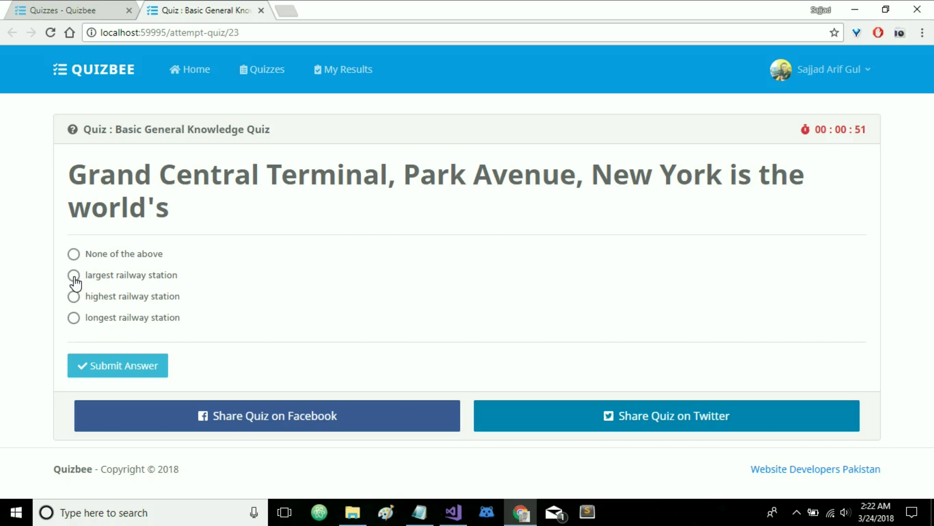
{"action": "left_click", "coordinate": [94, 359]}
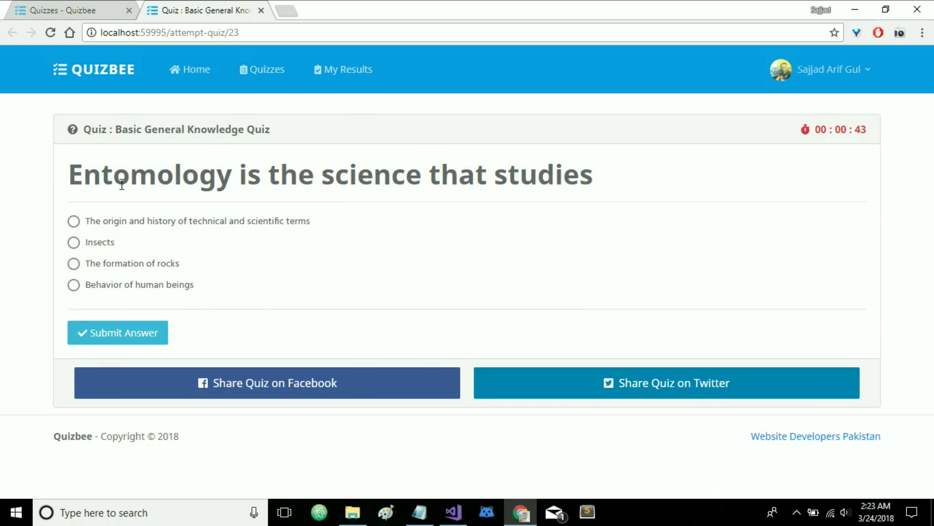
{"action": "left_click", "coordinate": [73, 225]}
{"action": "left_click", "coordinate": [105, 330]}
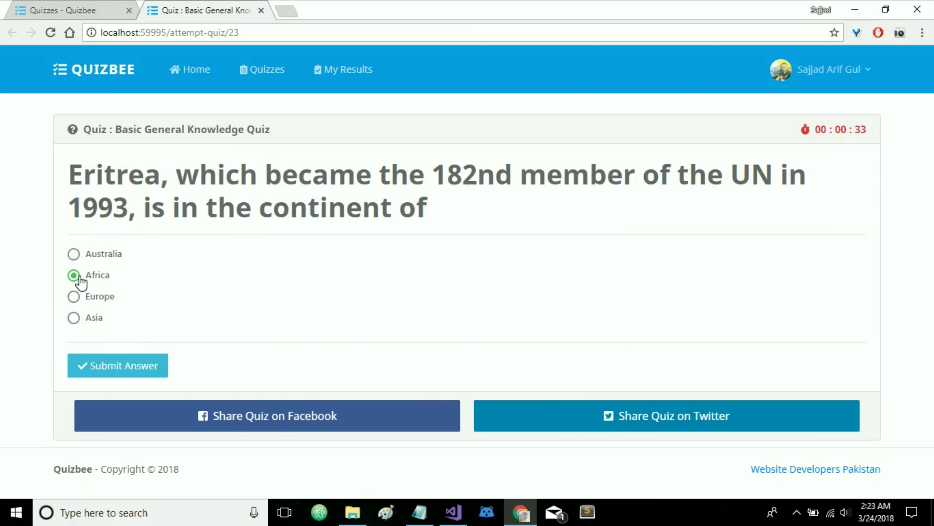
{"action": "left_click", "coordinate": [117, 370]}
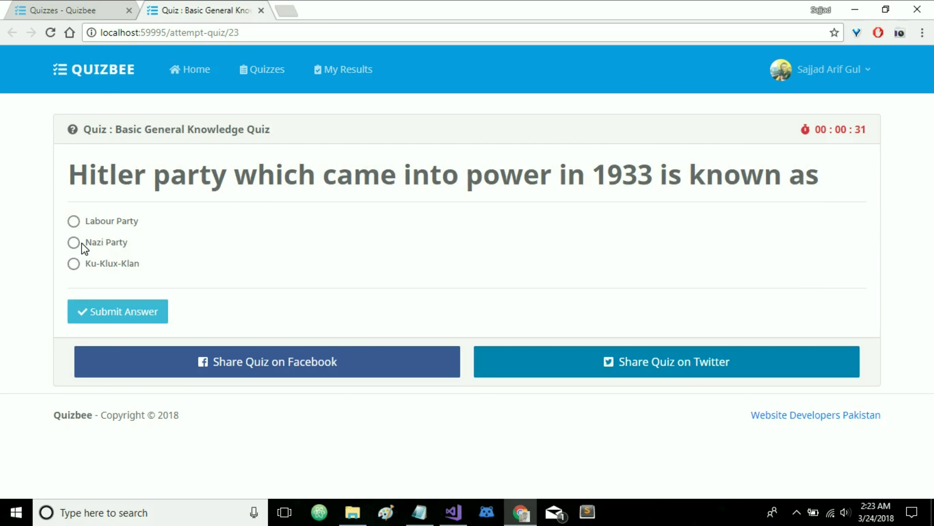
{"action": "left_click", "coordinate": [76, 245]}
{"action": "left_click", "coordinate": [103, 313]}
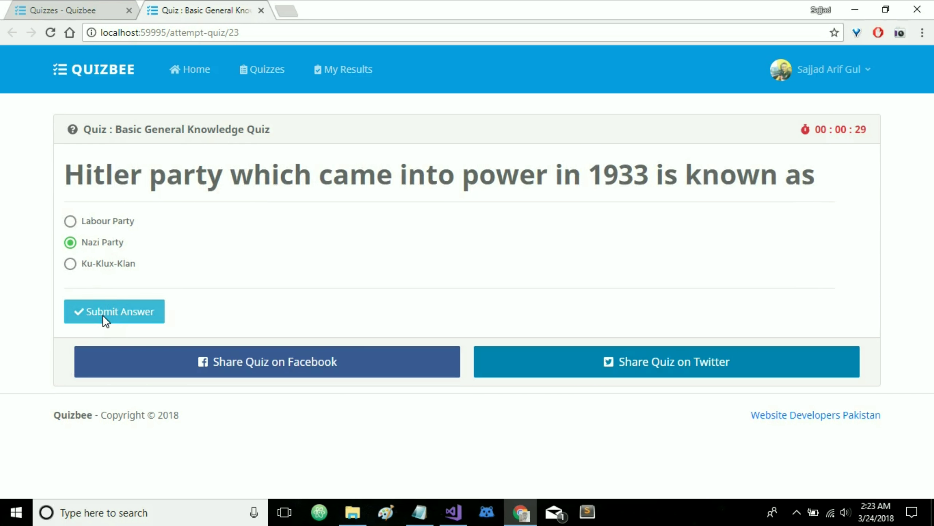
{"action": "left_click", "coordinate": [75, 264]}
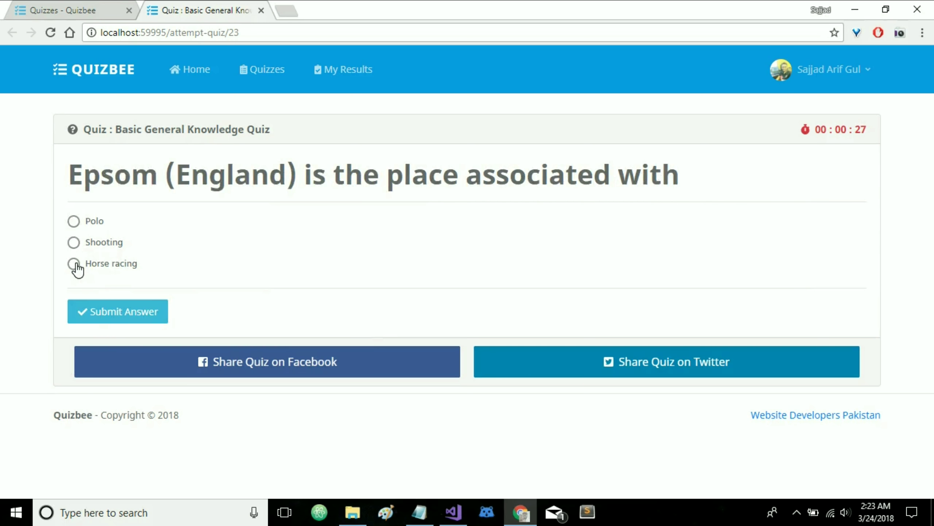
{"action": "left_click", "coordinate": [118, 309]}
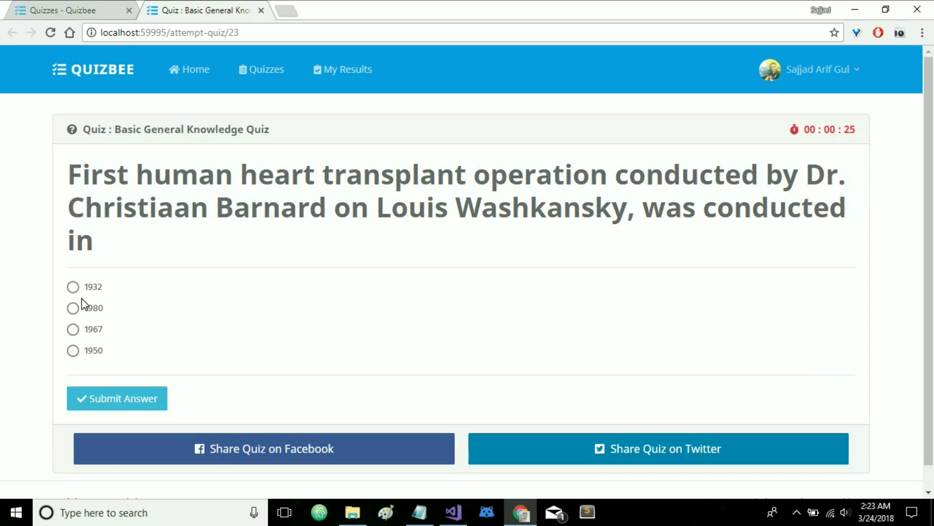
Answer the remaining questions (1932, Letter of Credit, Second World Nations, Cricket, Visible light) until time expires
{"action": "left_click", "coordinate": [73, 287]}
{"action": "left_click", "coordinate": [120, 397]}
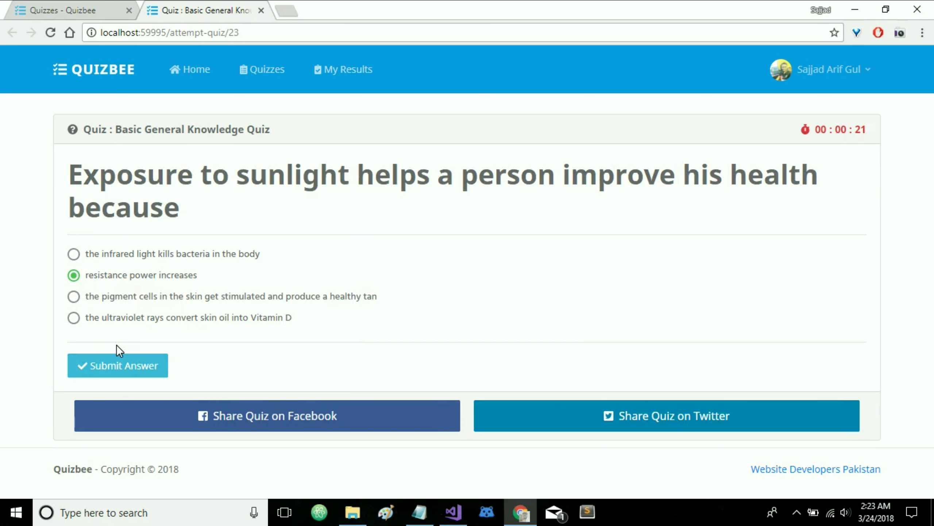
{"action": "left_click", "coordinate": [118, 362]}
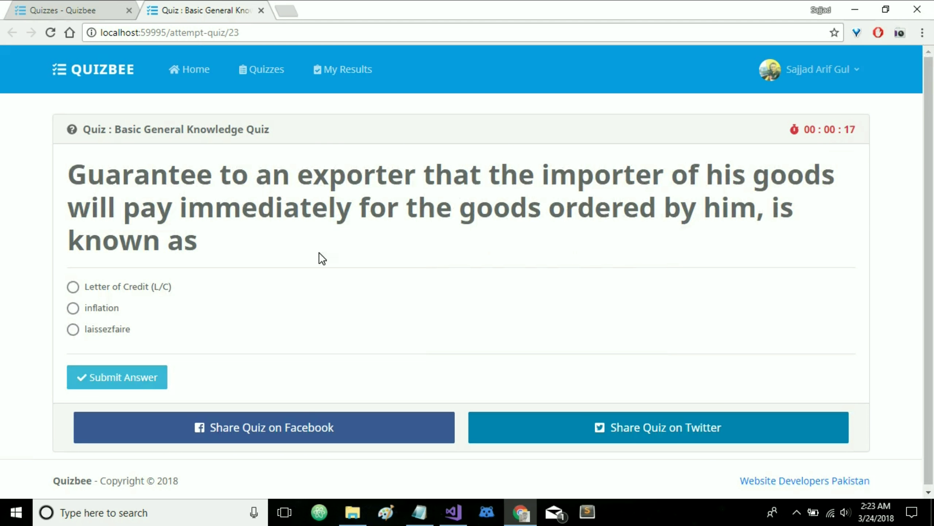
{"action": "left_click", "coordinate": [73, 288]}
{"action": "left_click", "coordinate": [138, 377]}
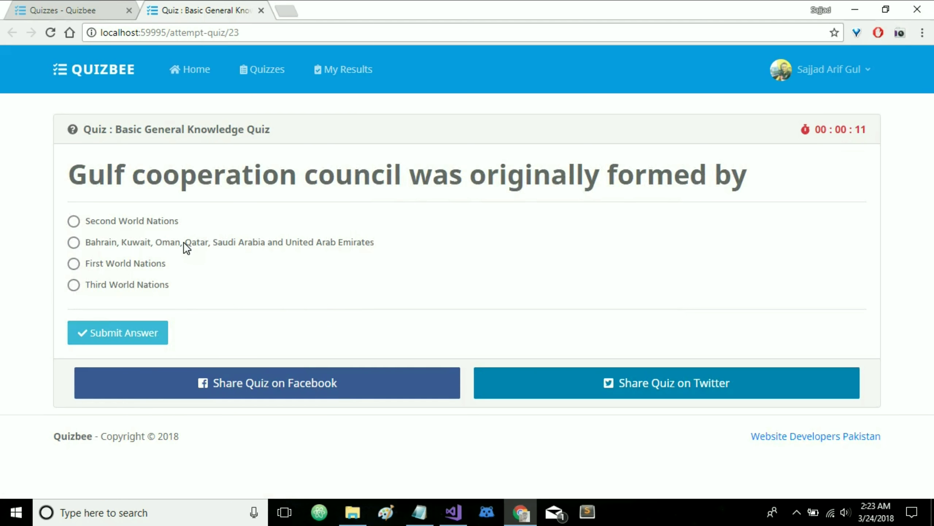
{"action": "left_click", "coordinate": [74, 221]}
{"action": "left_click", "coordinate": [129, 336]}
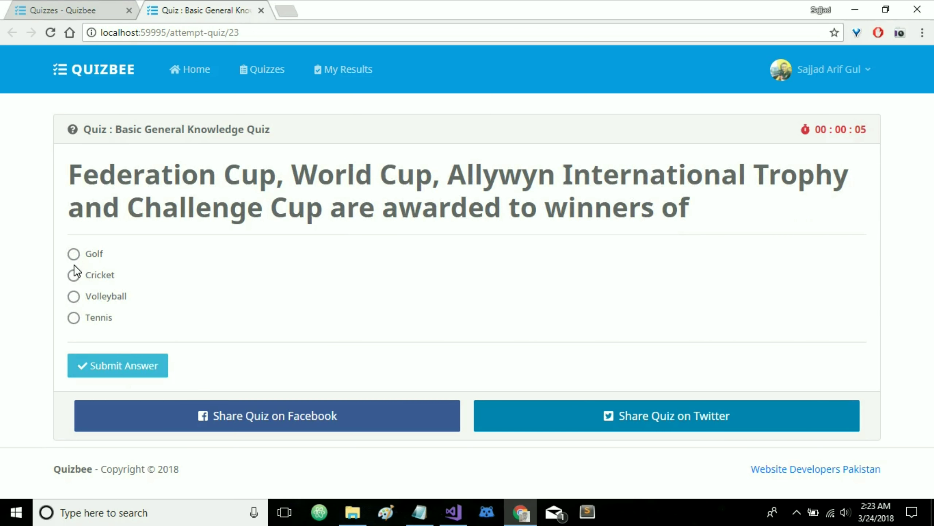
{"action": "left_click", "coordinate": [73, 276]}
{"action": "left_click", "coordinate": [117, 360]}
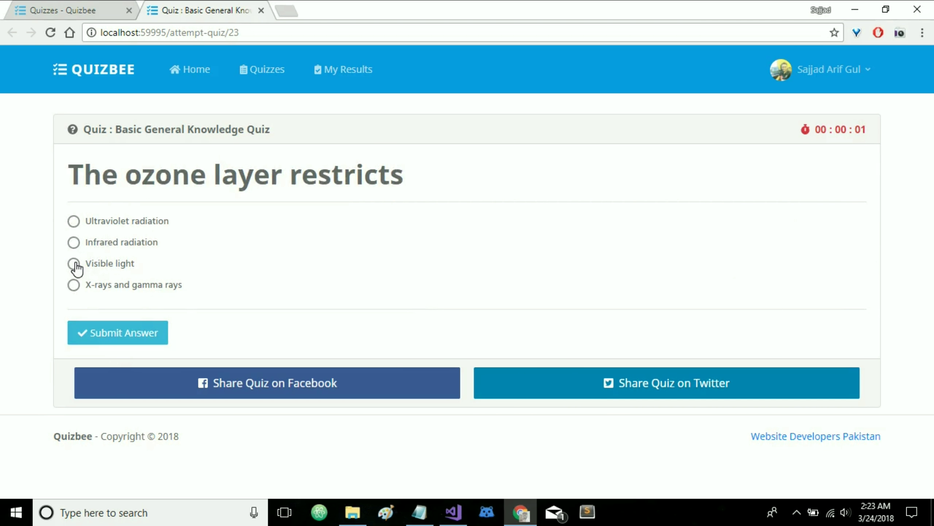
{"action": "left_click", "coordinate": [117, 332]}
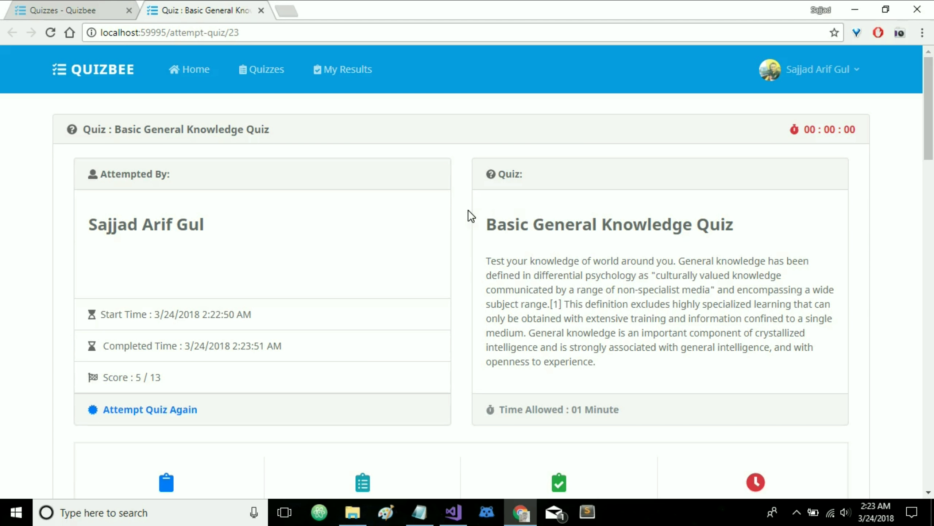
Point out the expired 00:00:00 timer and scroll down to the 5 / 13 score
{"action": "triple_click", "coordinate": [837, 130]}
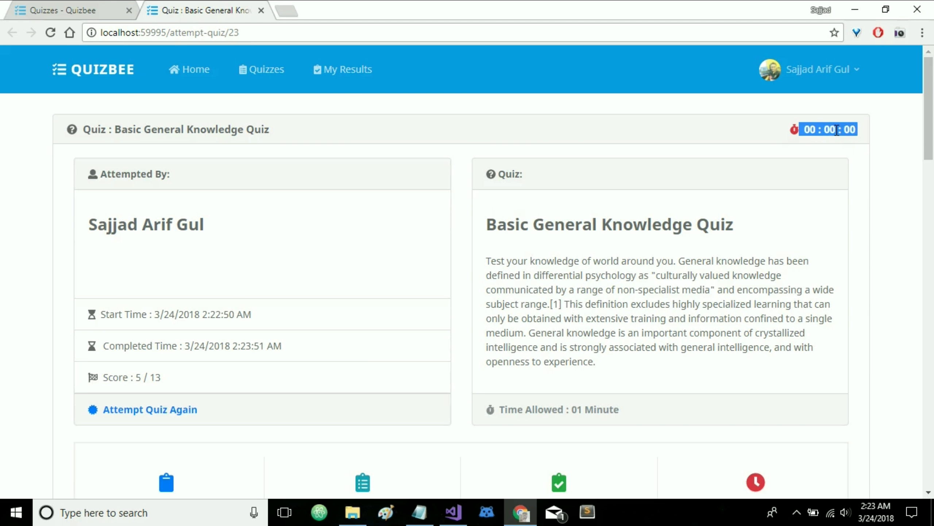
{"action": "left_click", "coordinate": [622, 219]}
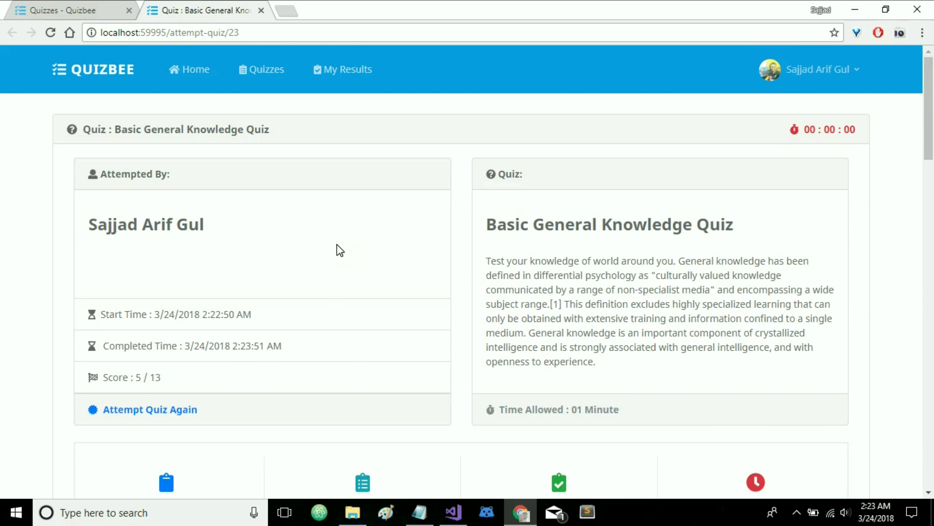
{"action": "scroll", "coordinate": [340, 250], "scroll_direction": "down", "scroll_amount": 1}
{"action": "scroll", "coordinate": [336, 244], "scroll_direction": "down", "scroll_amount": 1}
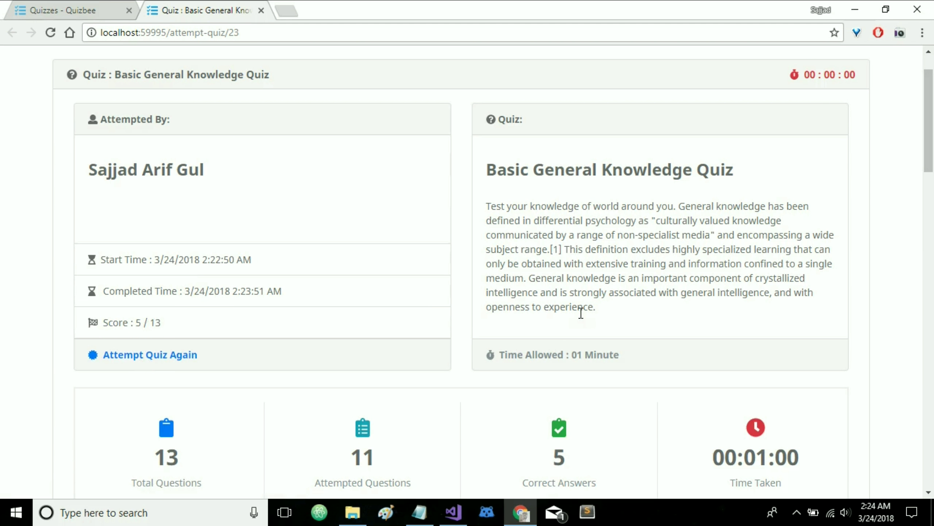
{"action": "scroll", "coordinate": [581, 312], "scroll_direction": "down", "scroll_amount": 2}
{"action": "scroll", "coordinate": [581, 313], "scroll_direction": "down", "scroll_amount": 4}
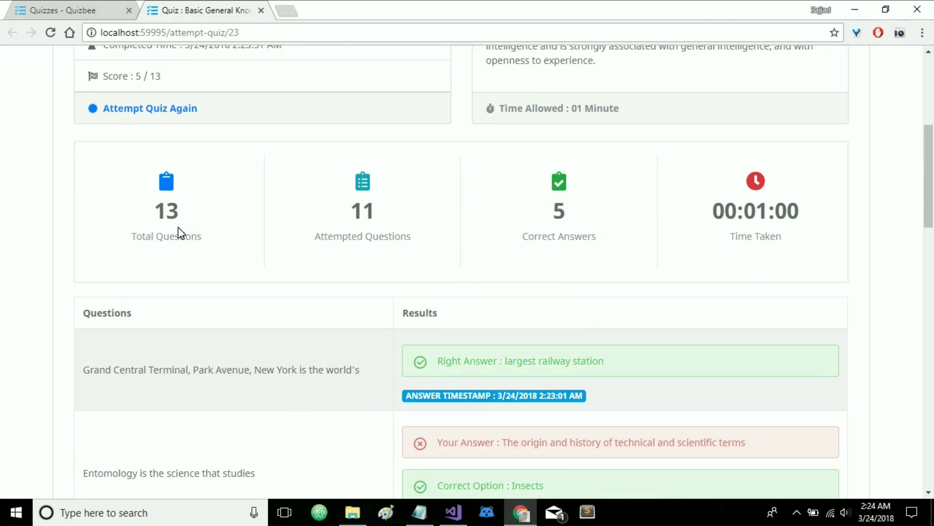
Highlight the Attempted Questions (11) and Time Taken (00:01:00) stats cards
{"action": "triple_click", "coordinate": [348, 237]}
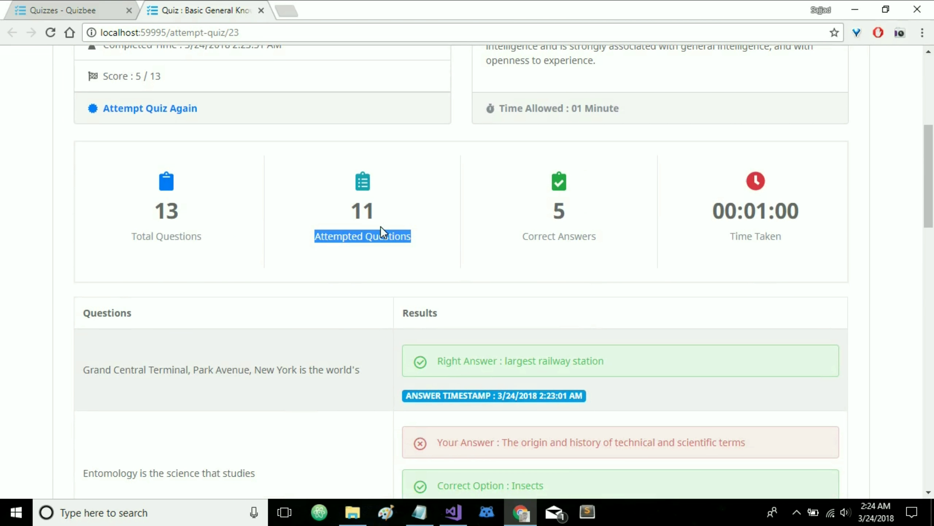
{"action": "left_click", "coordinate": [511, 249]}
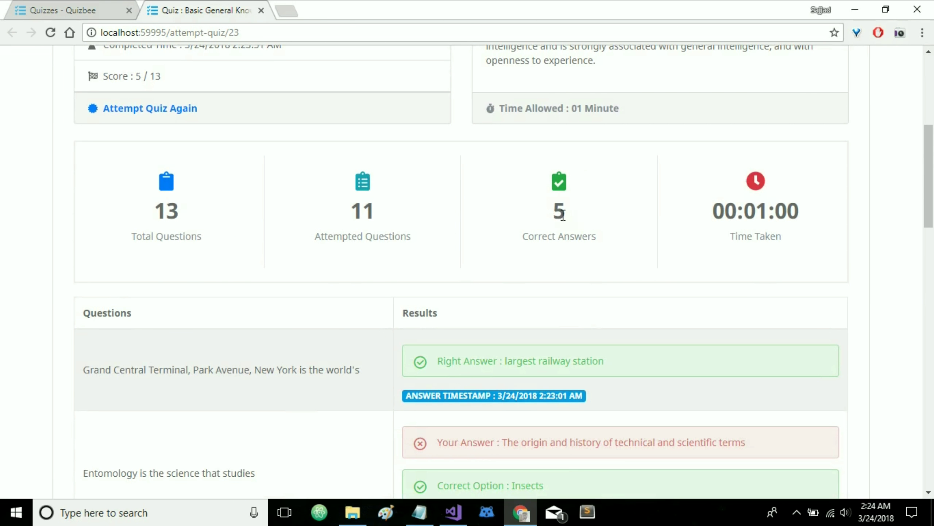
{"action": "triple_click", "coordinate": [740, 236]}
{"action": "left_click", "coordinate": [746, 279]}
Review the per-question results table, each answer marked right or wrong, then scroll back up
{"action": "scroll", "coordinate": [746, 279], "scroll_direction": "down", "scroll_amount": 2}
{"action": "scroll", "coordinate": [746, 284], "scroll_direction": "down", "scroll_amount": 5}
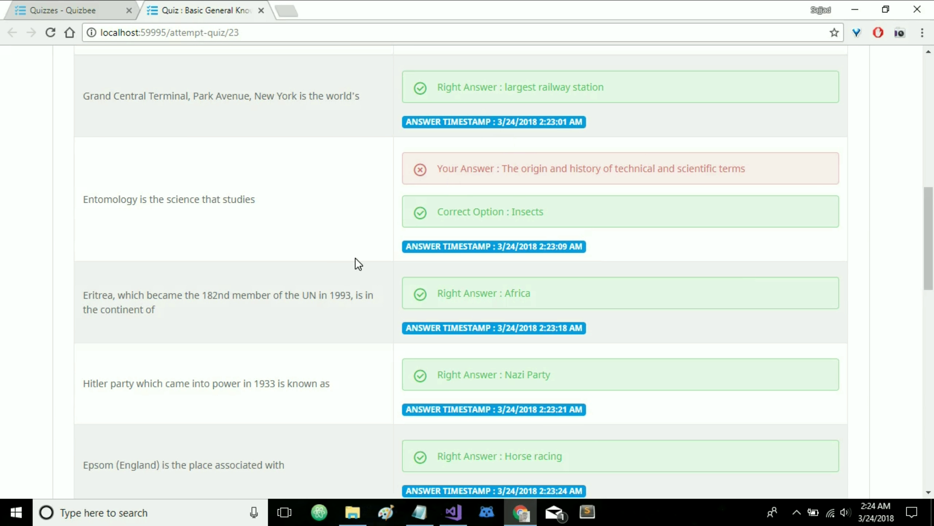
{"action": "scroll", "coordinate": [333, 262], "scroll_direction": "down", "scroll_amount": 8}
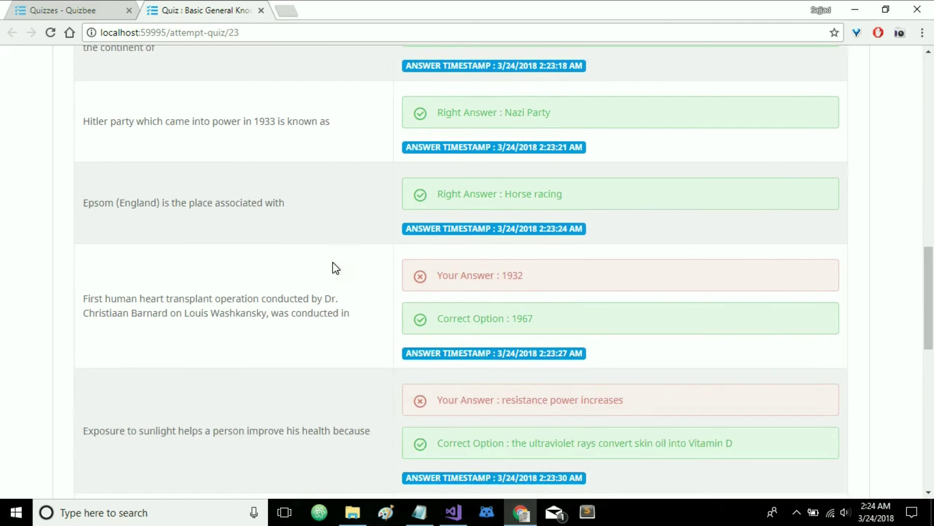
{"action": "scroll", "coordinate": [333, 261], "scroll_direction": "down", "scroll_amount": 3}
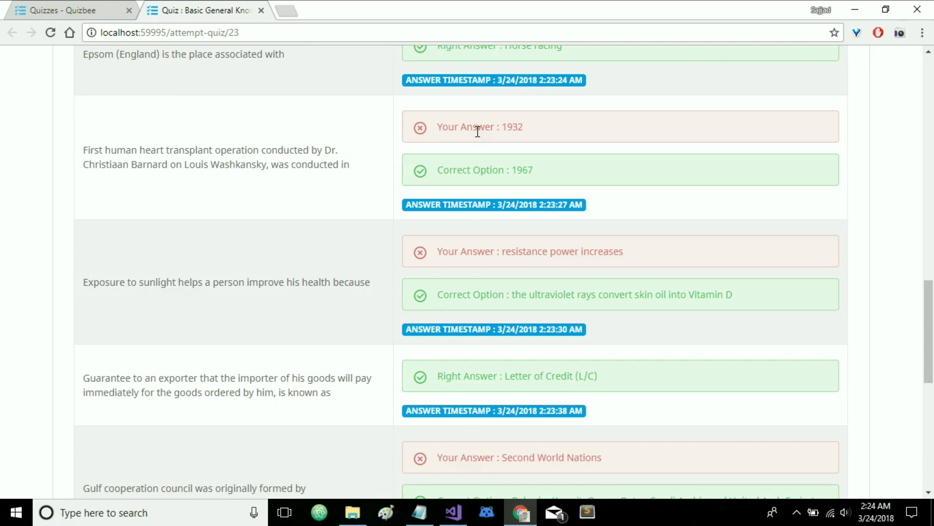
{"action": "scroll", "coordinate": [269, 284], "scroll_direction": "down", "scroll_amount": 6}
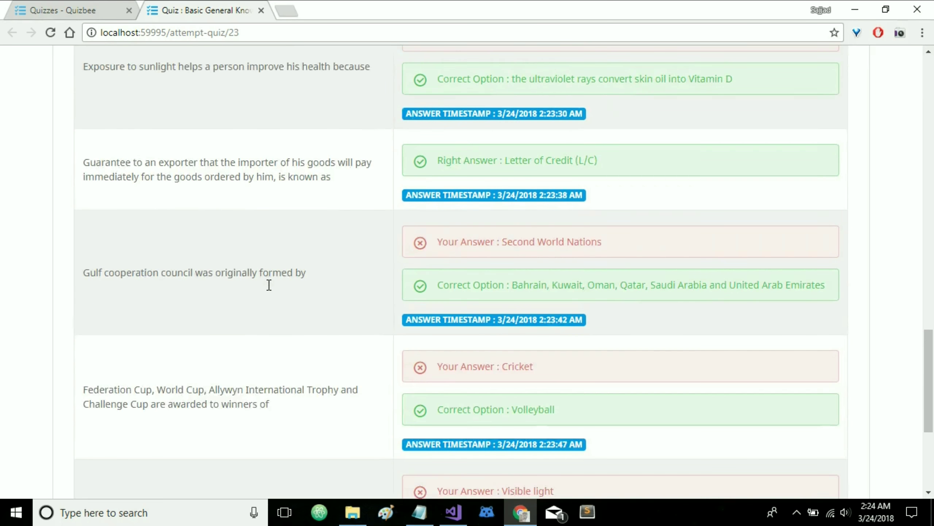
{"action": "scroll", "coordinate": [269, 284], "scroll_direction": "up", "scroll_amount": 2}
{"action": "scroll", "coordinate": [269, 285], "scroll_direction": "up", "scroll_amount": 20}
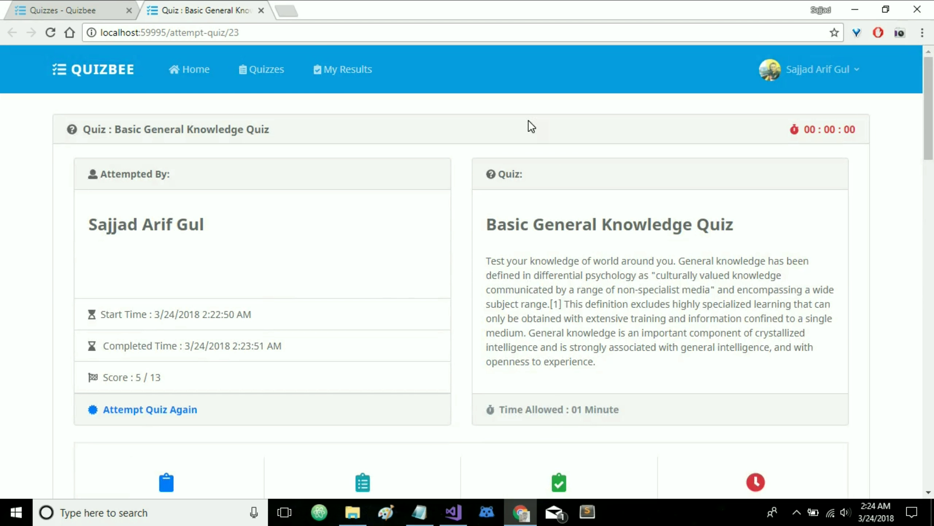
Go to the My Account profile page from the account options
{"action": "left_click", "coordinate": [826, 72]}
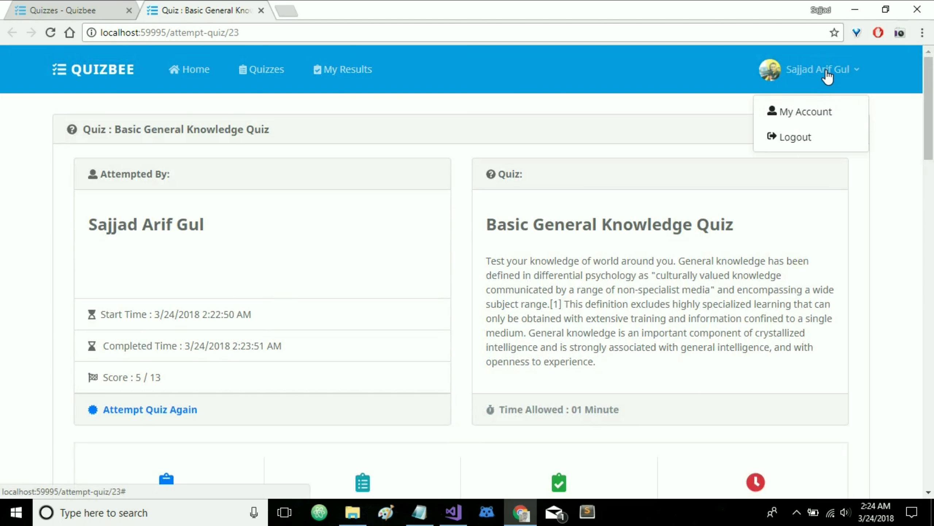
{"action": "left_click", "coordinate": [791, 113]}
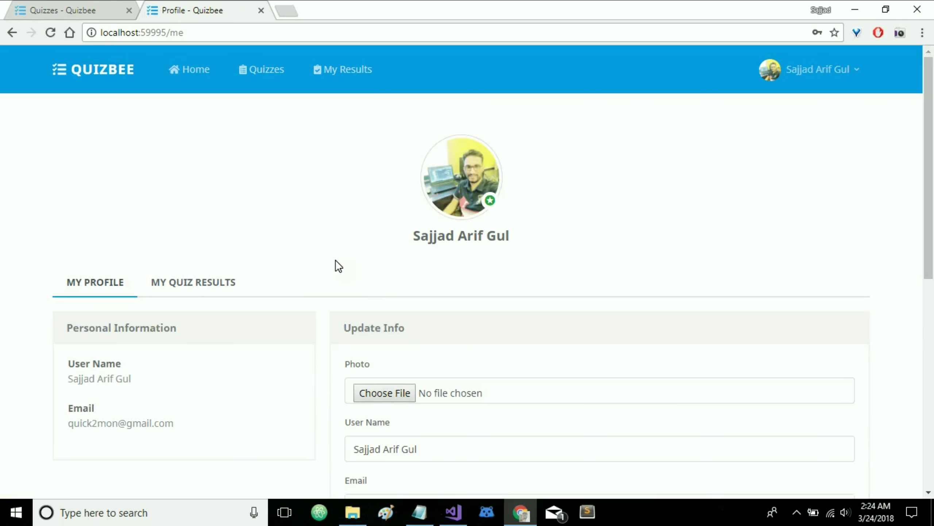
{"action": "scroll", "coordinate": [335, 261], "scroll_direction": "down", "scroll_amount": 4}
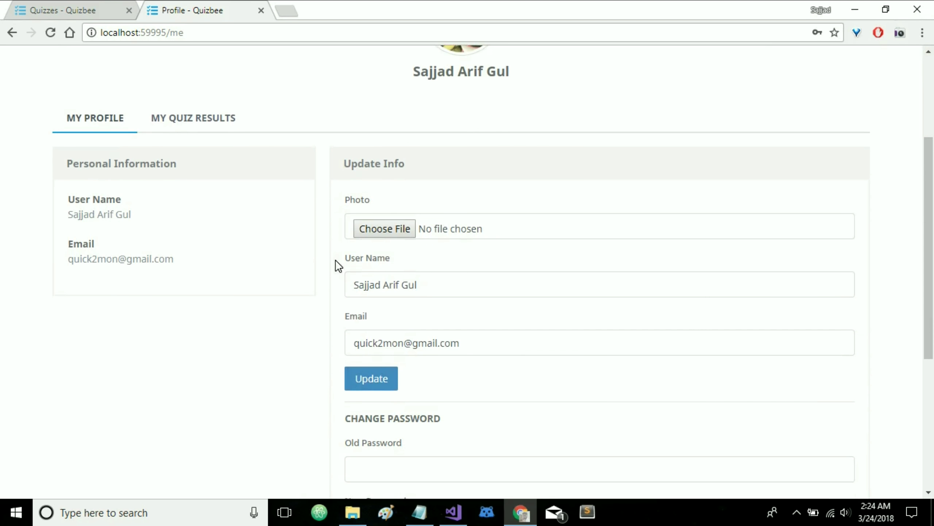
{"action": "scroll", "coordinate": [336, 261], "scroll_direction": "down", "scroll_amount": 5}
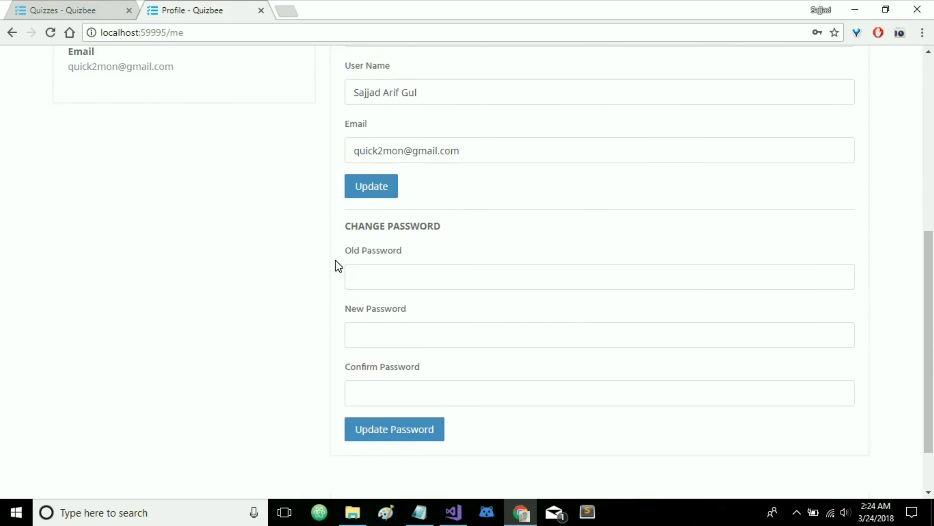
{"action": "scroll", "coordinate": [336, 260], "scroll_direction": "up", "scroll_amount": 8}
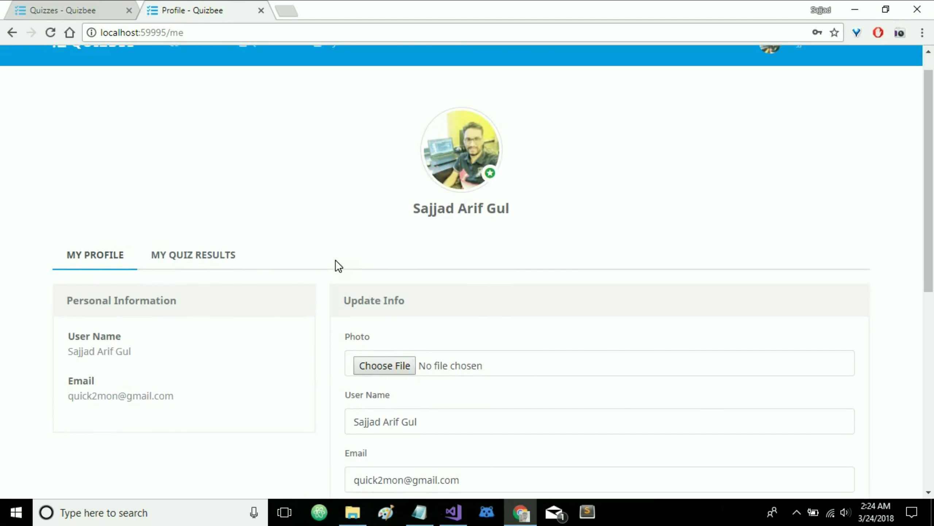
Replace the profile photo with IMG_0444.jpg, save with Update and confirm Profile Updated
{"action": "left_click", "coordinate": [382, 370]}
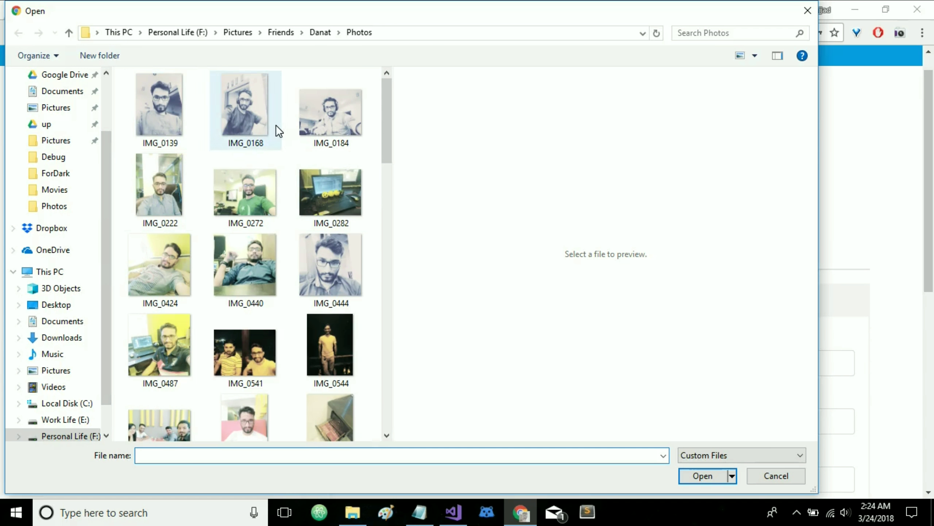
{"action": "left_click", "coordinate": [340, 271]}
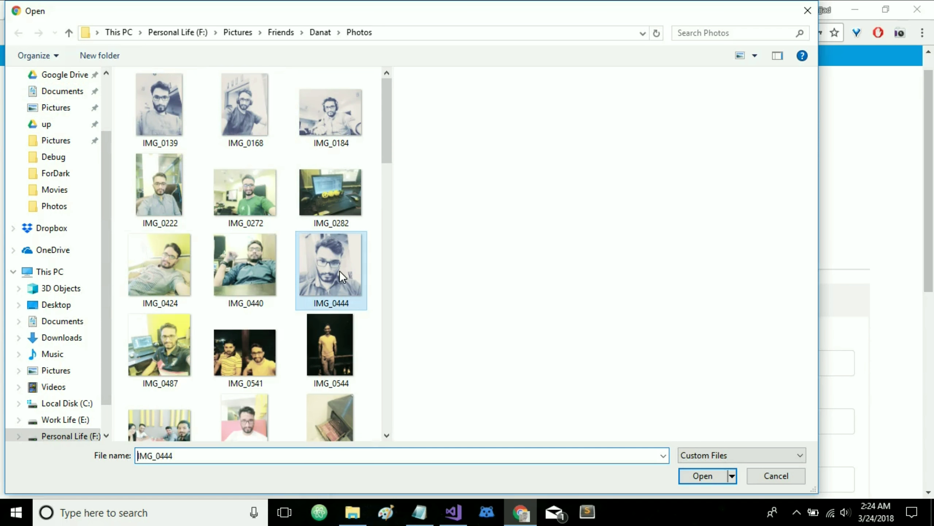
{"action": "double_click", "coordinate": [339, 270]}
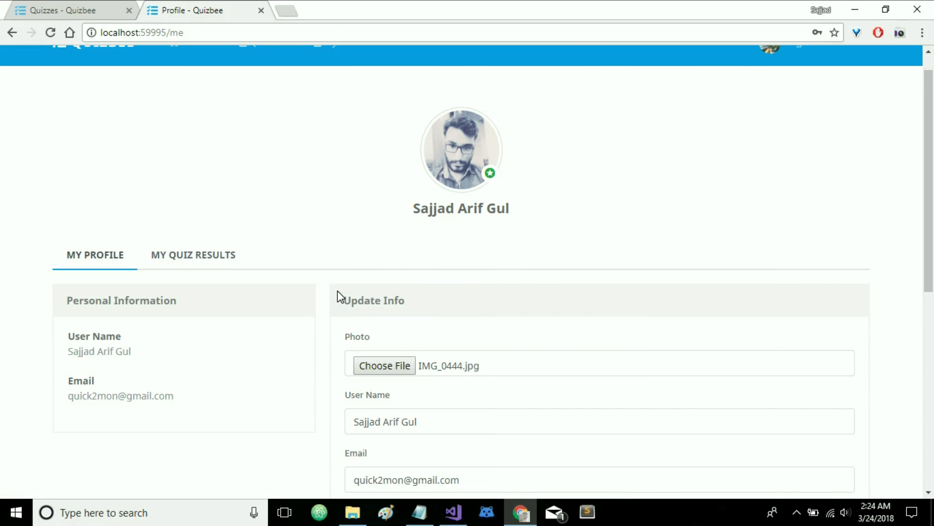
{"action": "scroll", "coordinate": [443, 251], "scroll_direction": "down", "scroll_amount": 3}
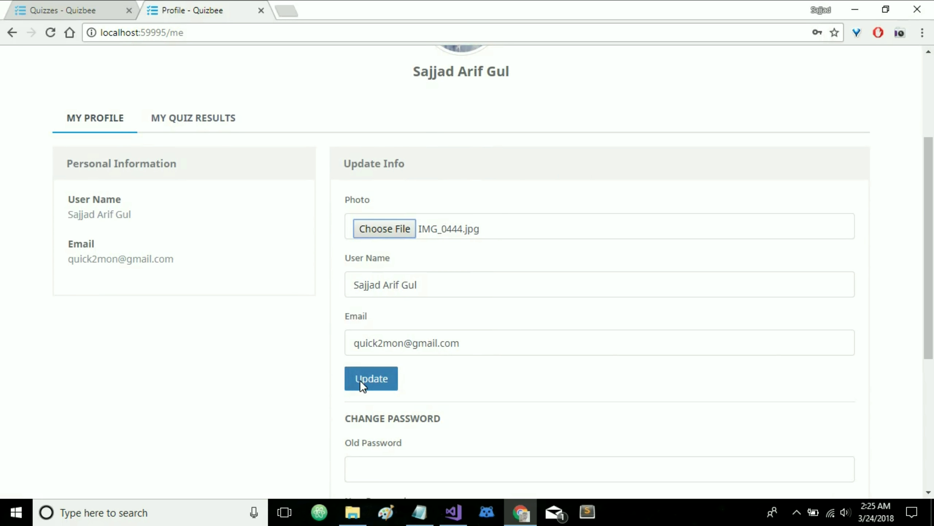
{"action": "left_click", "coordinate": [361, 380]}
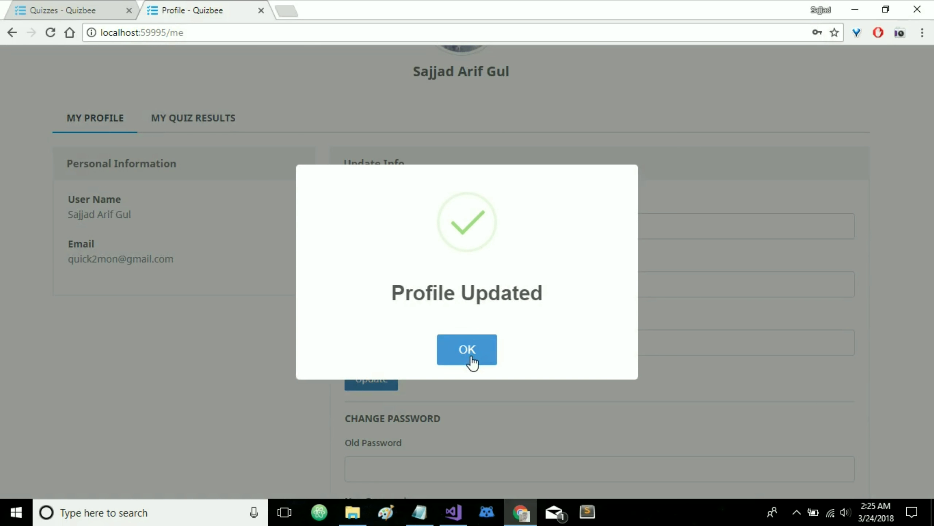
{"action": "left_click", "coordinate": [473, 356]}
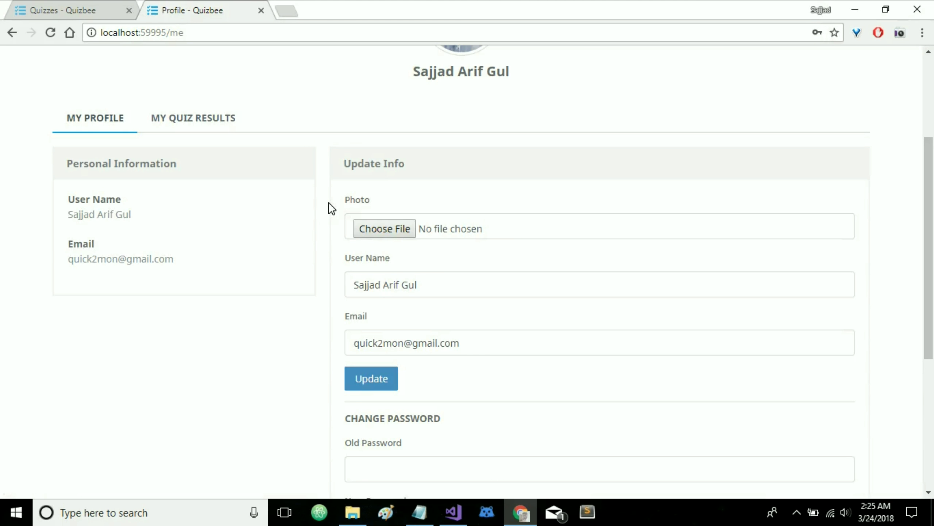
{"action": "scroll", "coordinate": [329, 203], "scroll_direction": "up", "scroll_amount": 3}
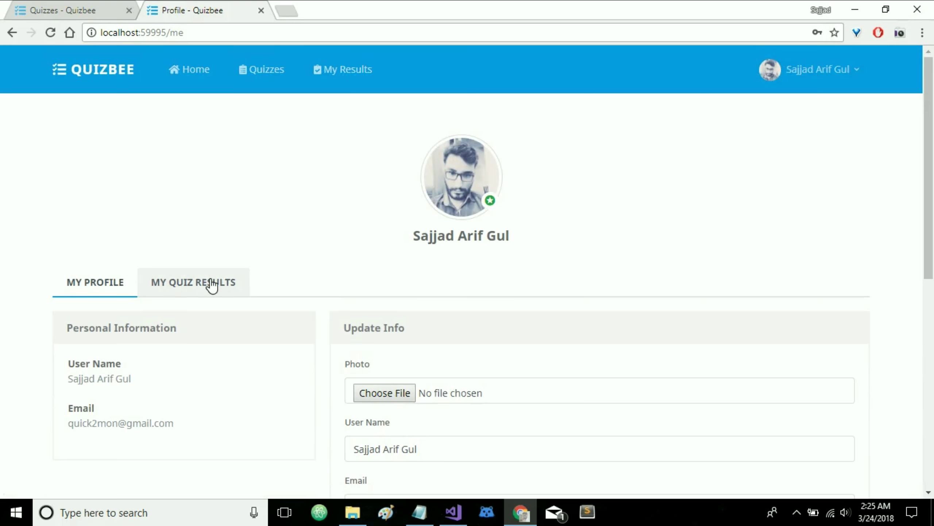
Check the MY QUIZ RESULTS tab and My Results page, then return to the Home quiz list
{"action": "left_click", "coordinate": [205, 287]}
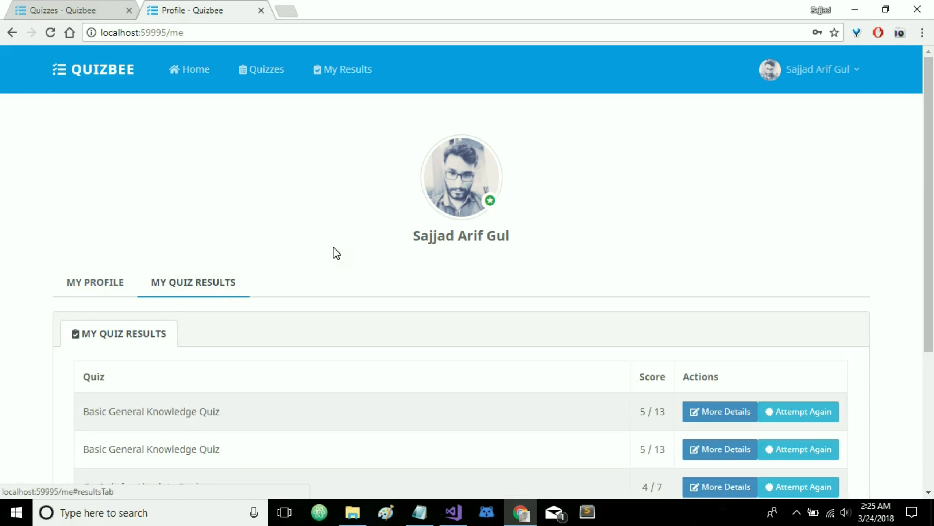
{"action": "scroll", "coordinate": [333, 246], "scroll_direction": "down", "scroll_amount": 5}
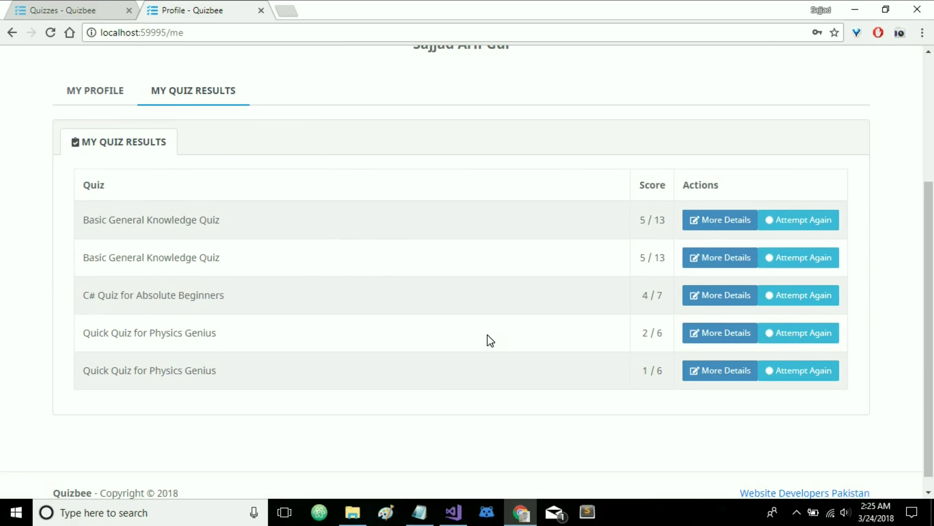
{"action": "scroll", "coordinate": [488, 335], "scroll_direction": "up", "scroll_amount": 5}
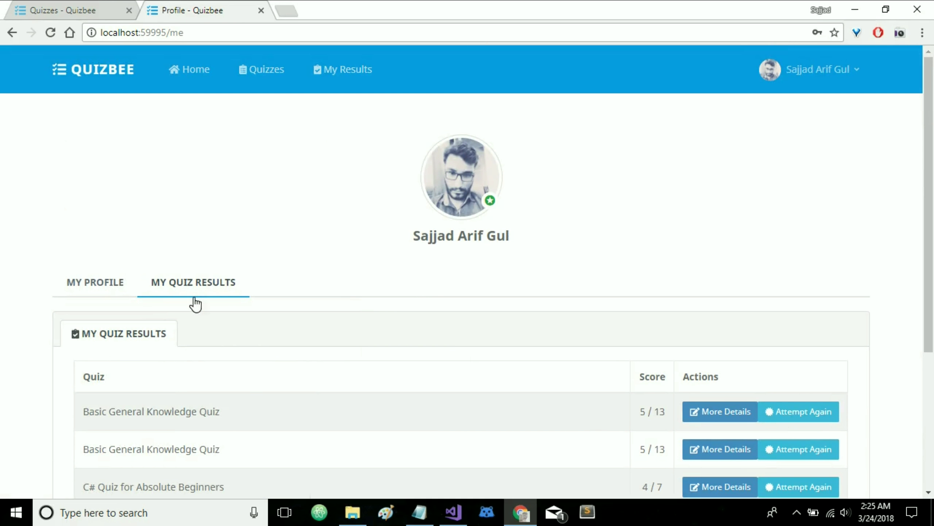
{"action": "left_click", "coordinate": [342, 70]}
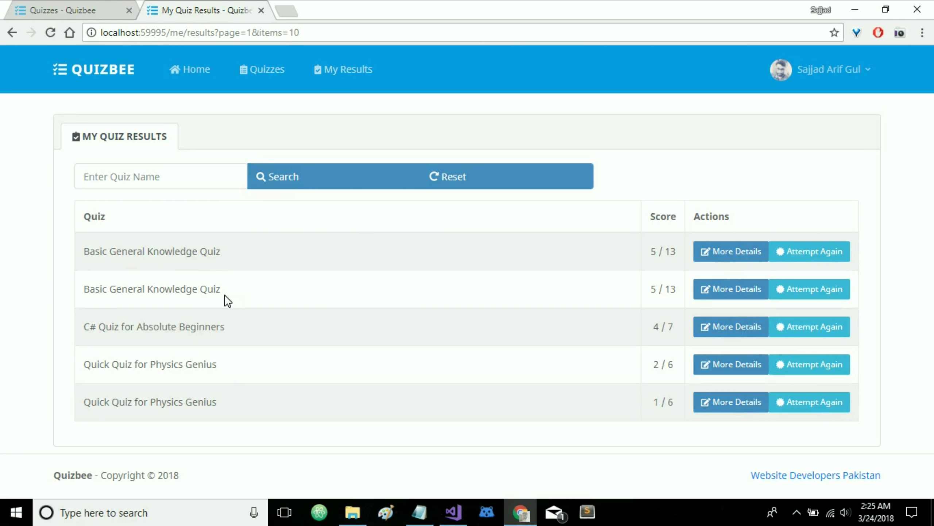
{"action": "left_click", "coordinate": [190, 78]}
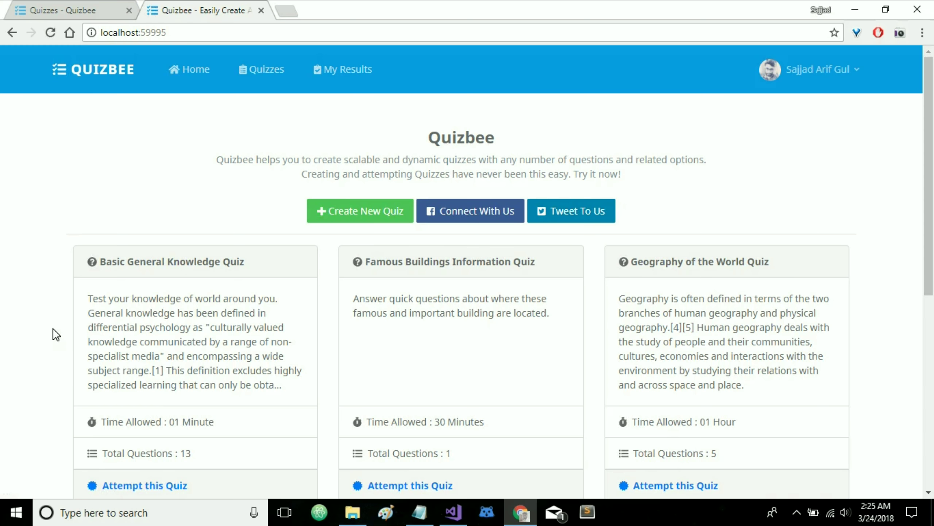
Open Inspect developer tools and switch the page to a Nexus 5 mobile layout
{"action": "right_click", "coordinate": [53, 329]}
{"action": "left_click", "coordinate": [68, 317]}
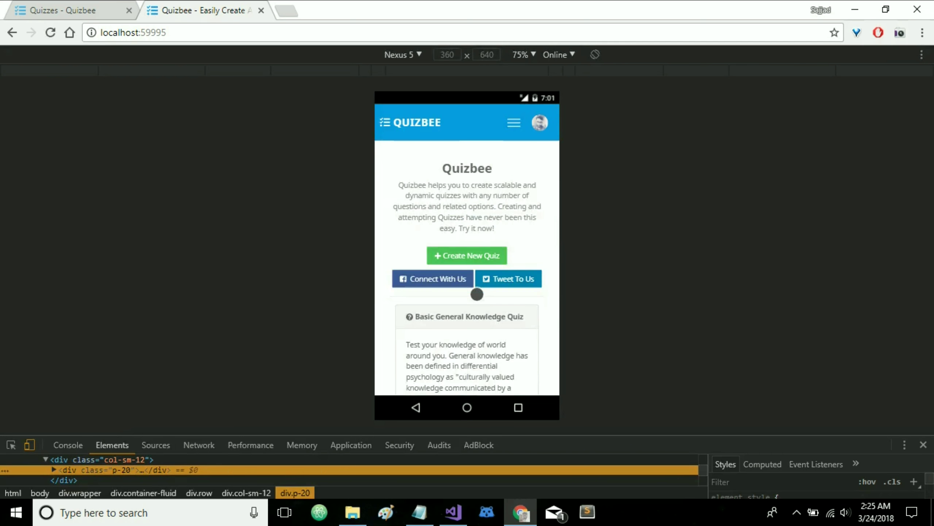
{"action": "left_click_drag", "start_coordinate": [475, 315], "coordinate": [471, 120]}
{"action": "left_click_drag", "start_coordinate": [482, 273], "coordinate": [478, 114]}
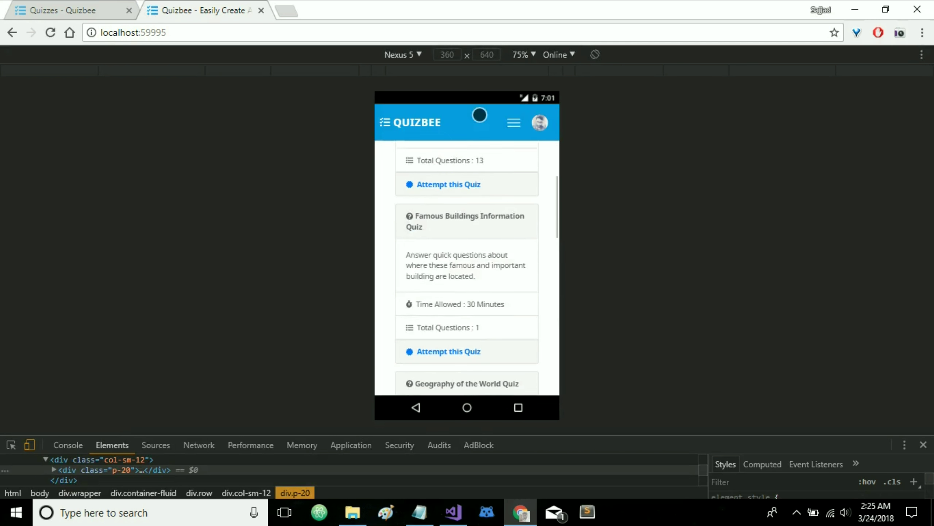
{"action": "left_click_drag", "start_coordinate": [497, 278], "coordinate": [515, 81]}
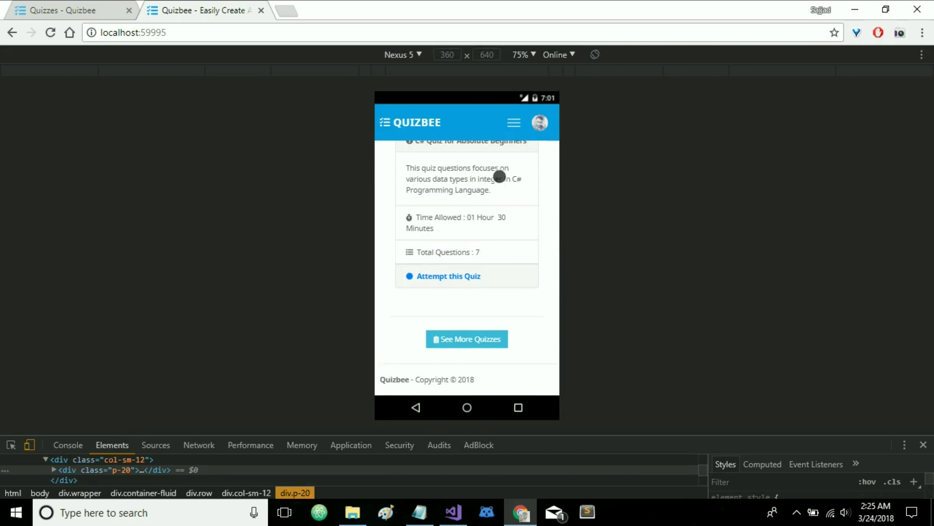
{"action": "left_click_drag", "start_coordinate": [500, 184], "coordinate": [498, 288]}
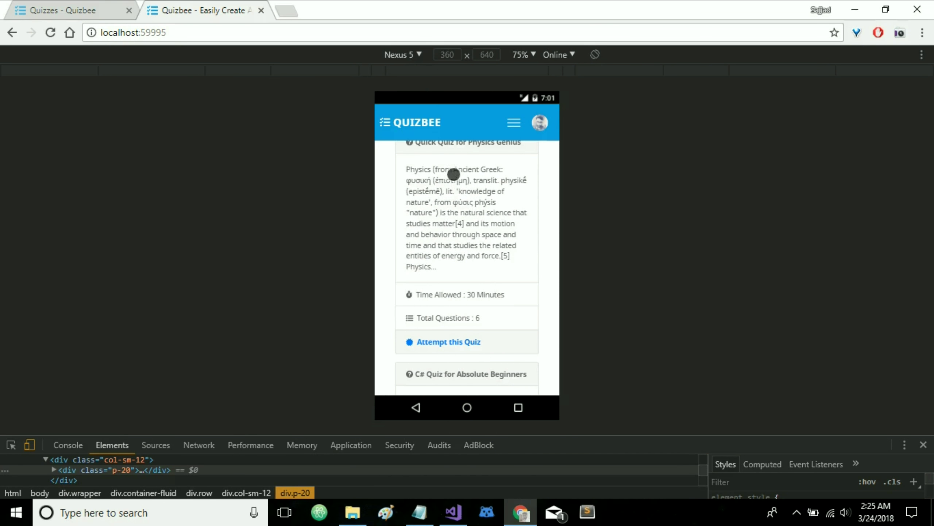
{"action": "left_click_drag", "start_coordinate": [477, 192], "coordinate": [479, 306]}
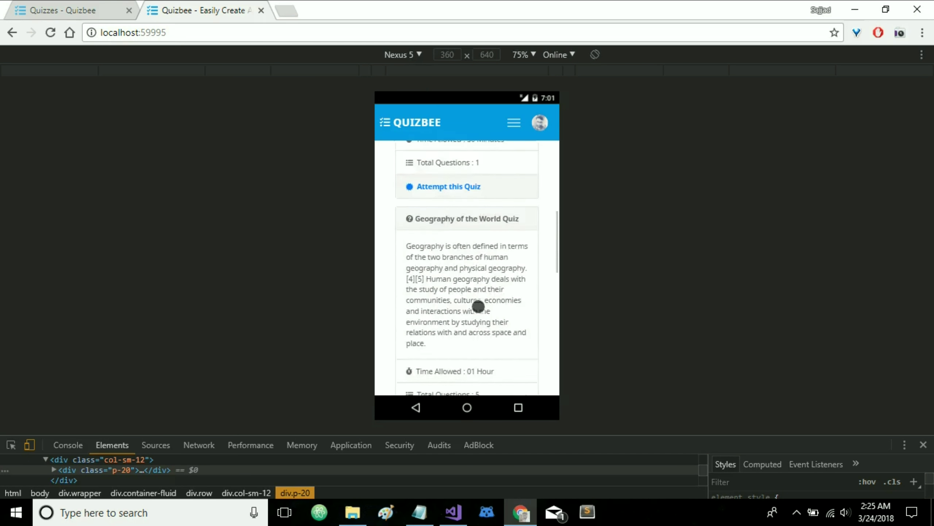
Open My Results from the hamburger menu and scroll the narrow scores table
{"action": "left_click", "coordinate": [514, 122]}
{"action": "left_click", "coordinate": [410, 205]}
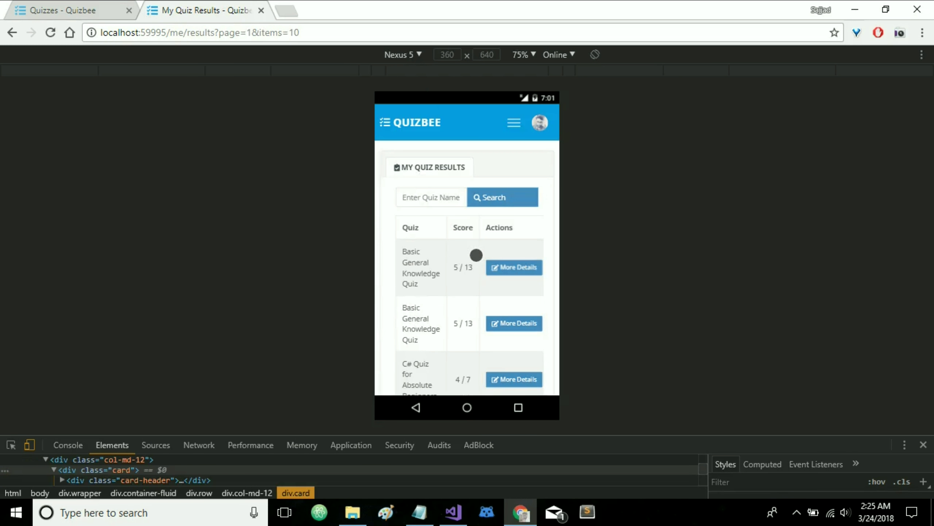
{"action": "left_click_drag", "start_coordinate": [451, 289], "coordinate": [461, 179]}
{"action": "left_click_drag", "start_coordinate": [451, 319], "coordinate": [446, 351]}
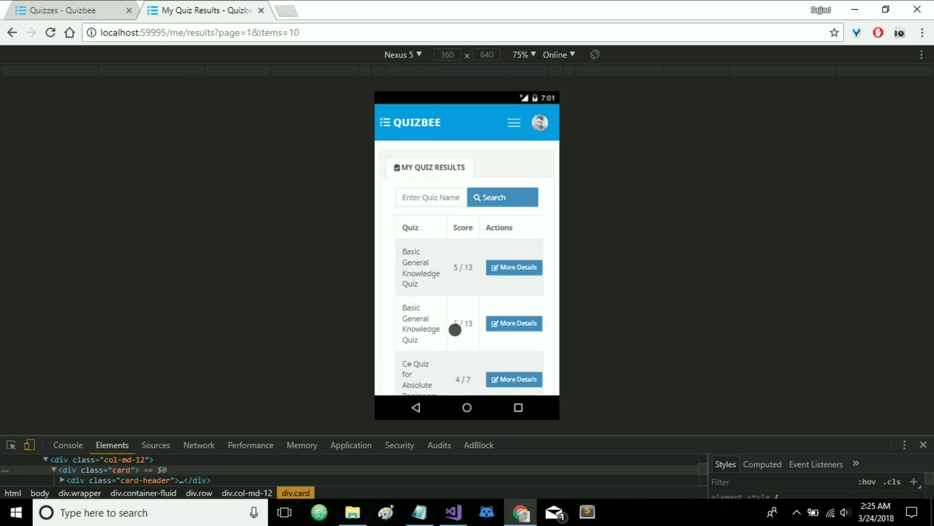
{"action": "left_click", "coordinate": [454, 512]}
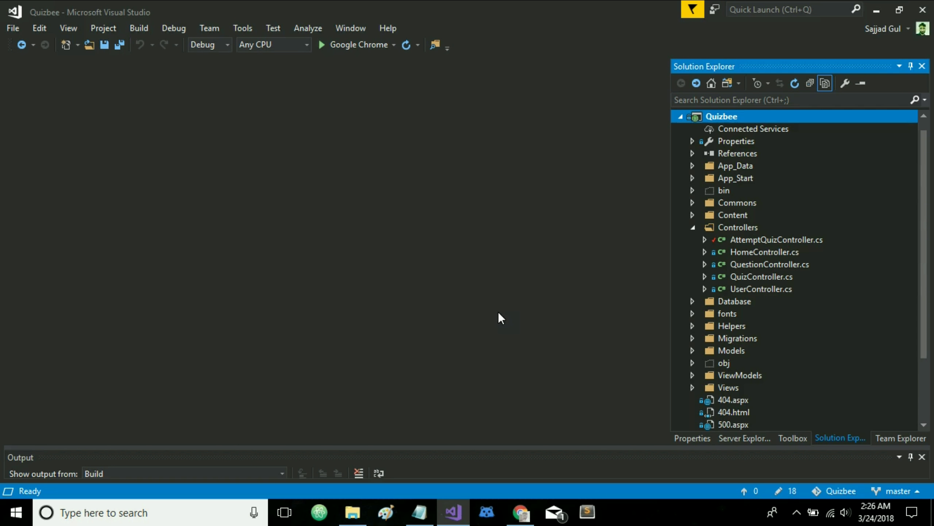
{"action": "left_click", "coordinate": [521, 512]}
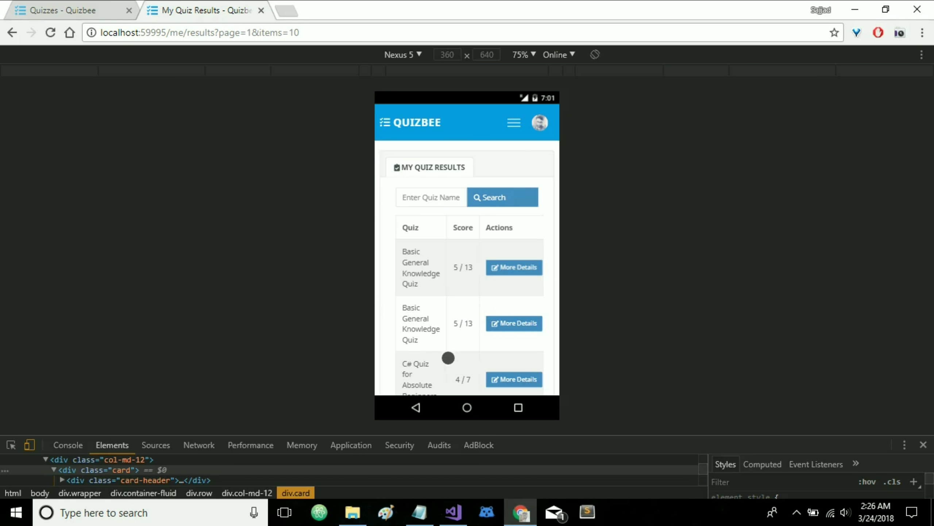
{"action": "left_click_drag", "start_coordinate": [446, 359], "coordinate": [444, 230]}
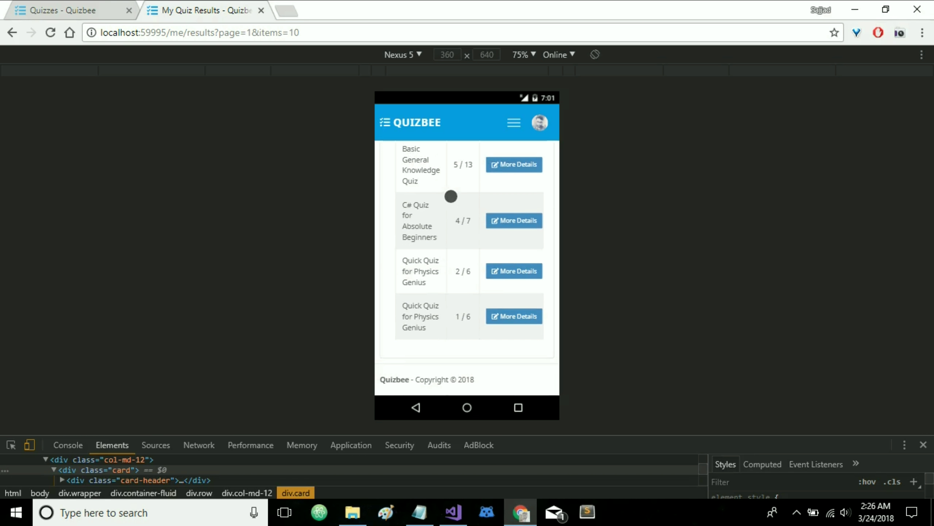
{"action": "left_click_drag", "start_coordinate": [451, 196], "coordinate": [437, 307]}
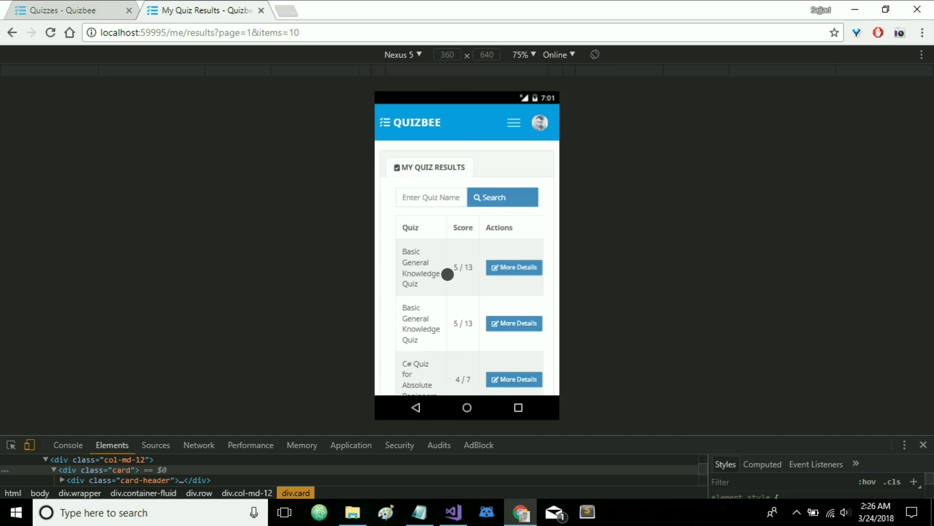
{"action": "left_click_drag", "start_coordinate": [459, 342], "coordinate": [457, 309]}
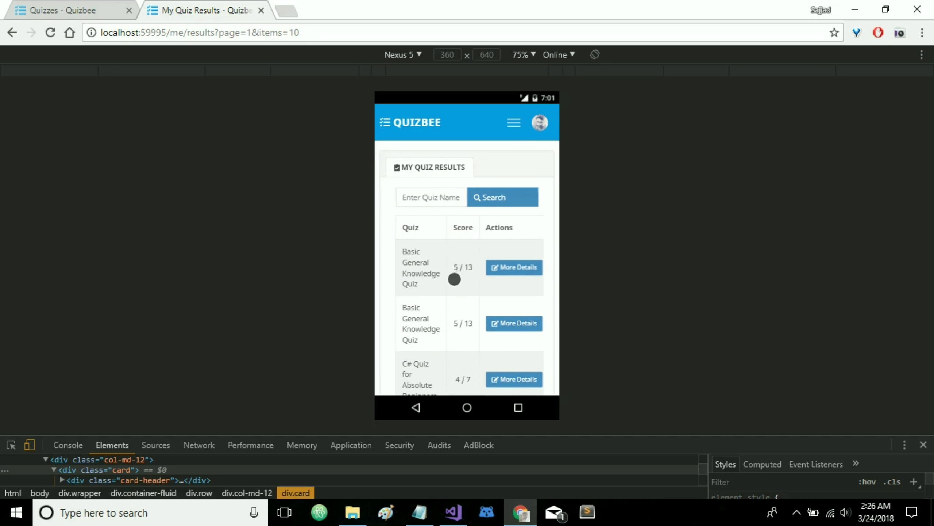